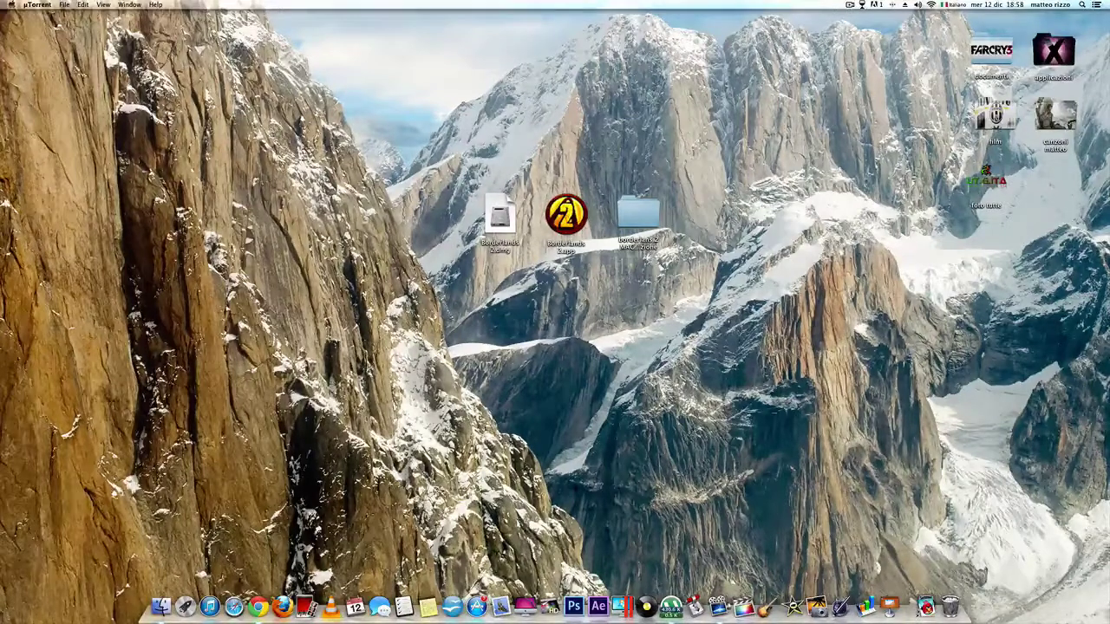
Open the Borderlands 2.dmg disk image, view the Borderlands 2.app inside, and close its window.
click(499, 216)
click(475, 276)
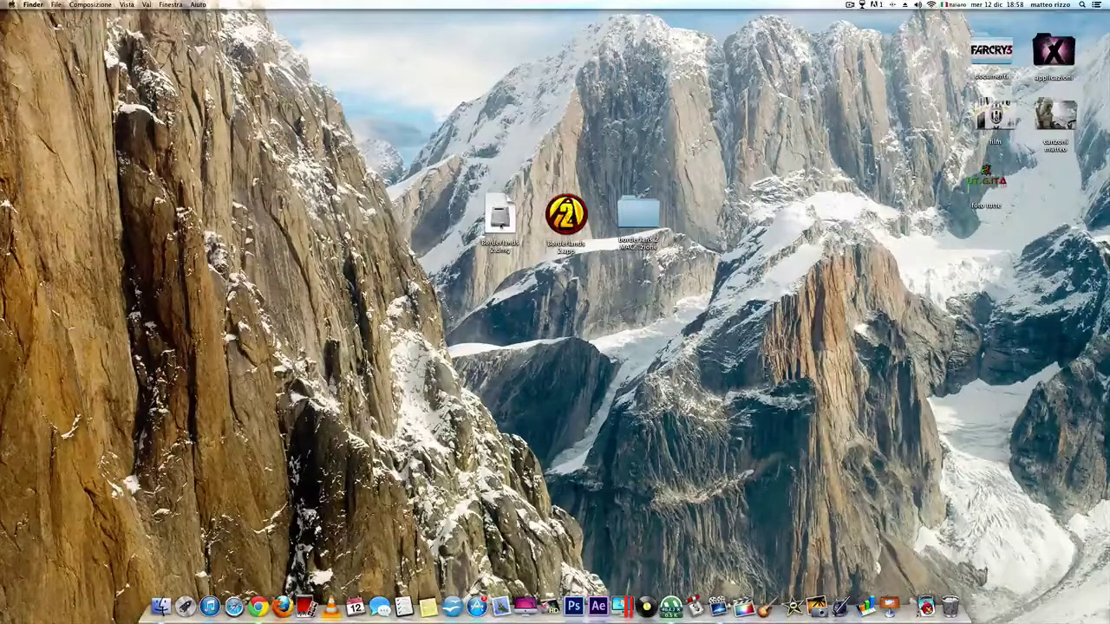
click(499, 217)
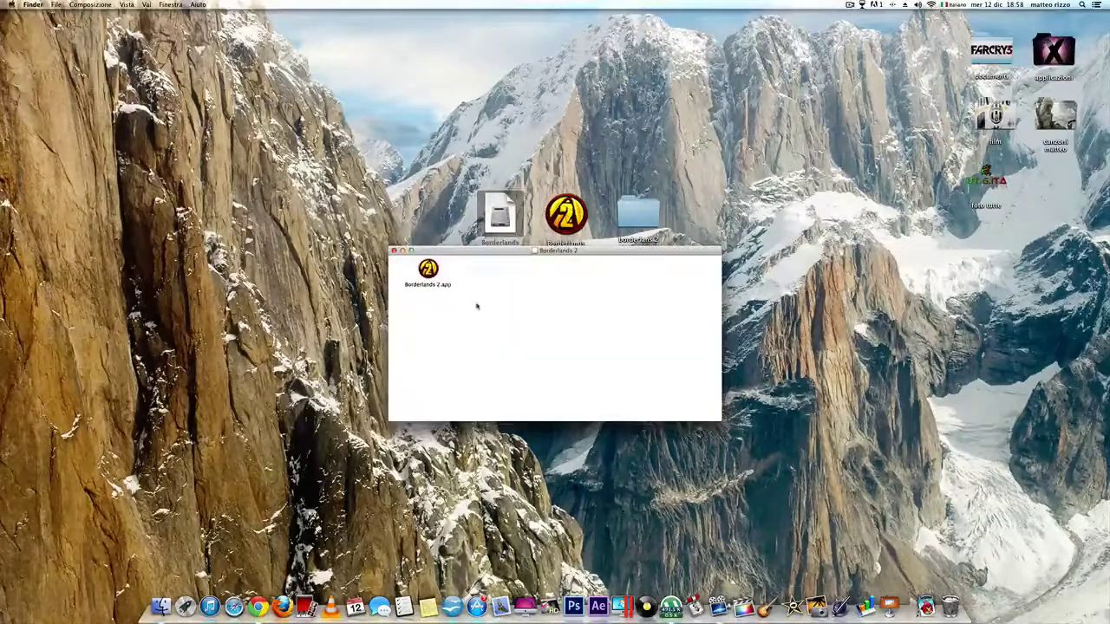
drag(475, 303, 404, 267)
click(404, 267)
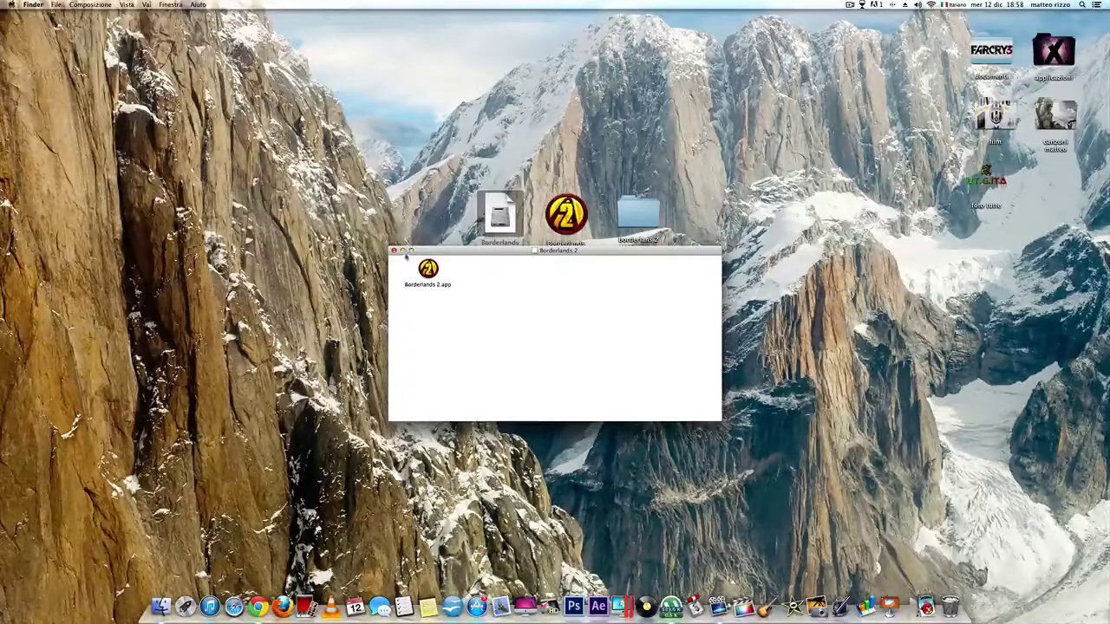
drag(471, 302, 405, 266)
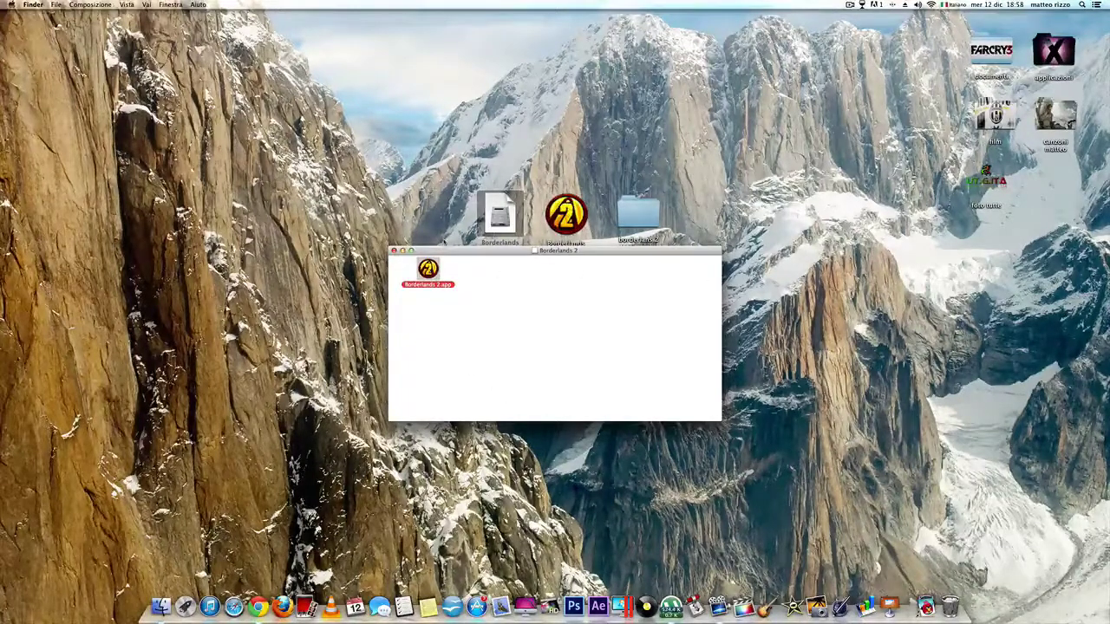
click(393, 251)
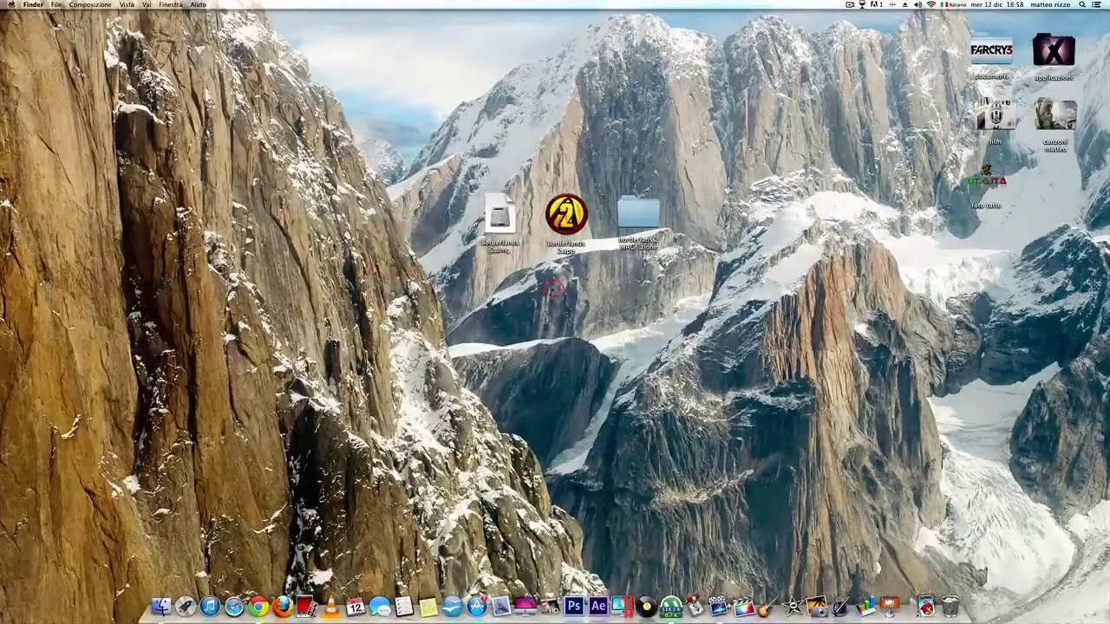
Move the translation folder away from Borderlands 2.app on the desktop and open it.
drag(566, 215, 589, 282)
drag(640, 213, 692, 211)
double_click(694, 212)
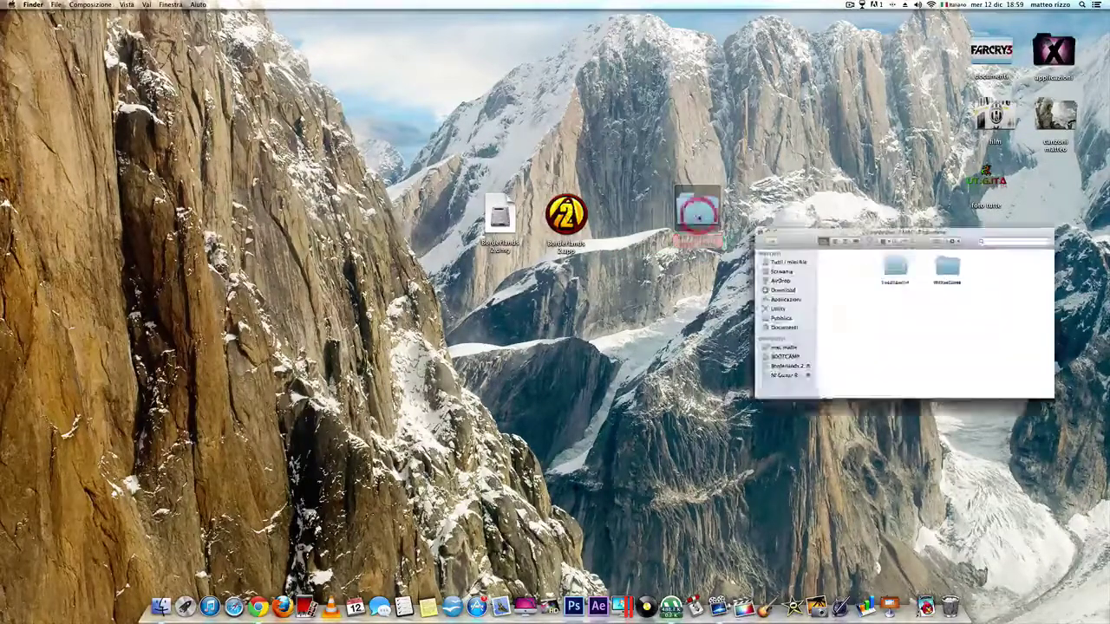
drag(900, 280, 1011, 277)
click(991, 305)
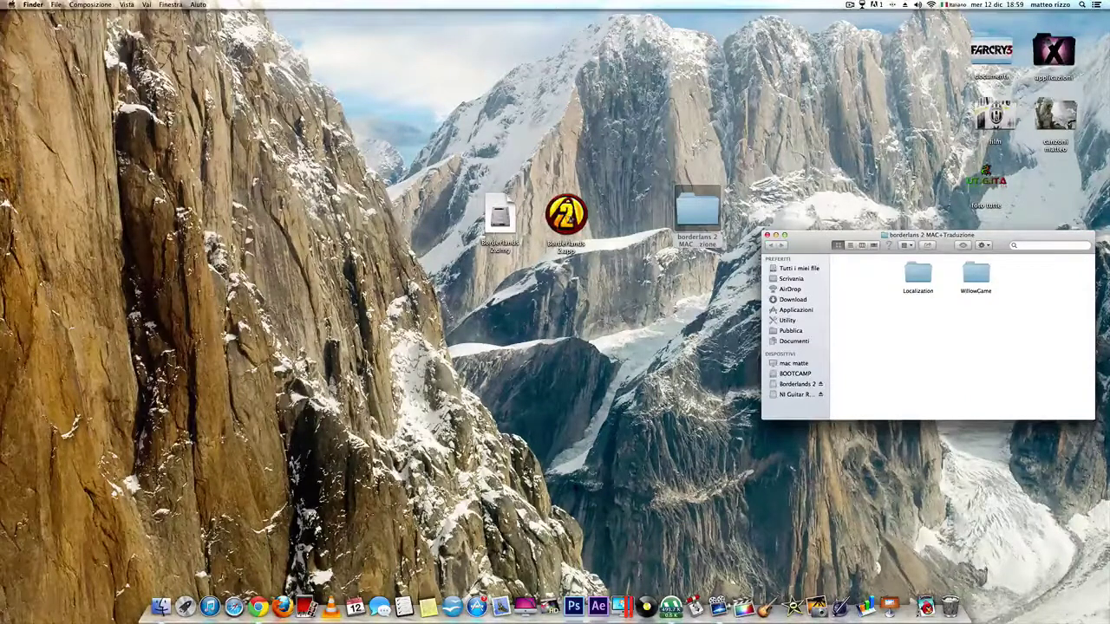
Show the package contents of the desktop copy of Borderlands 2.app and place the window beside the translation folder.
right_click(571, 217)
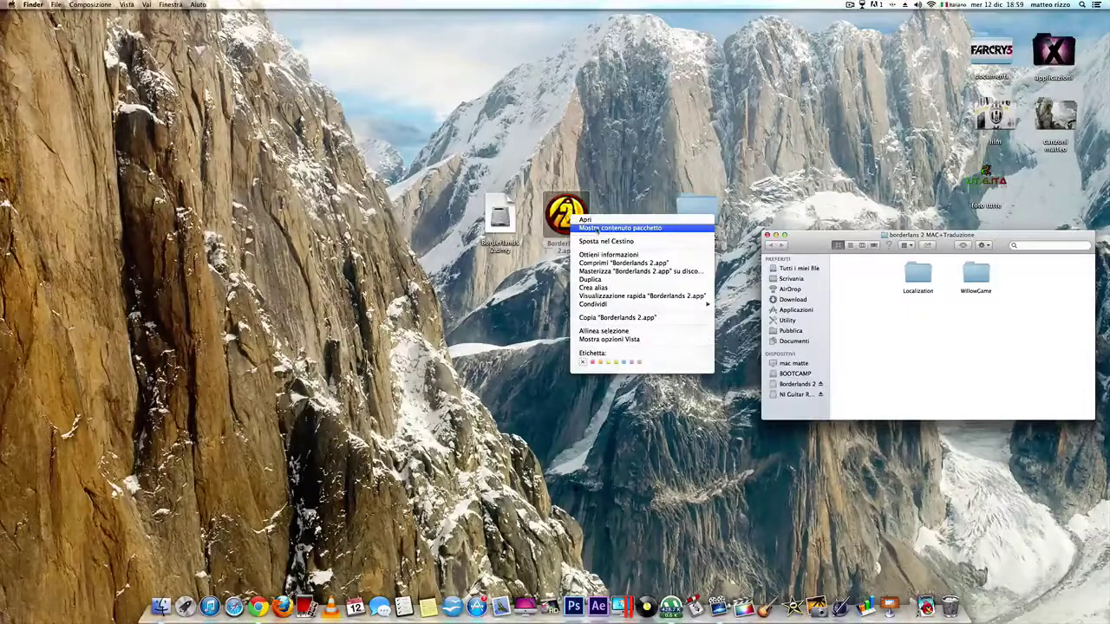
right_click(562, 209)
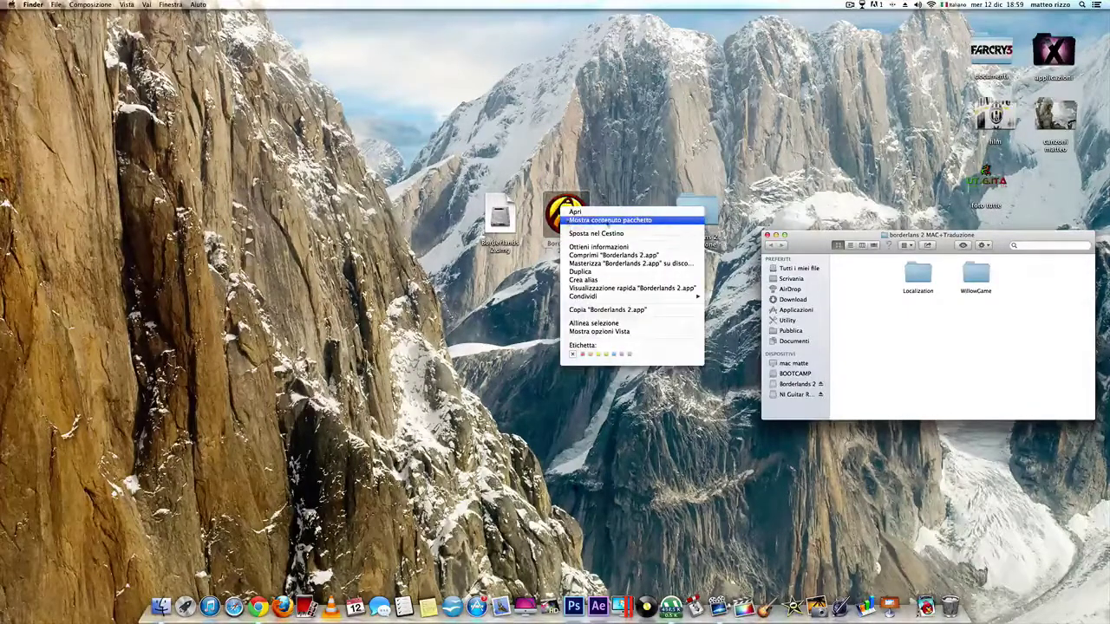
click(617, 220)
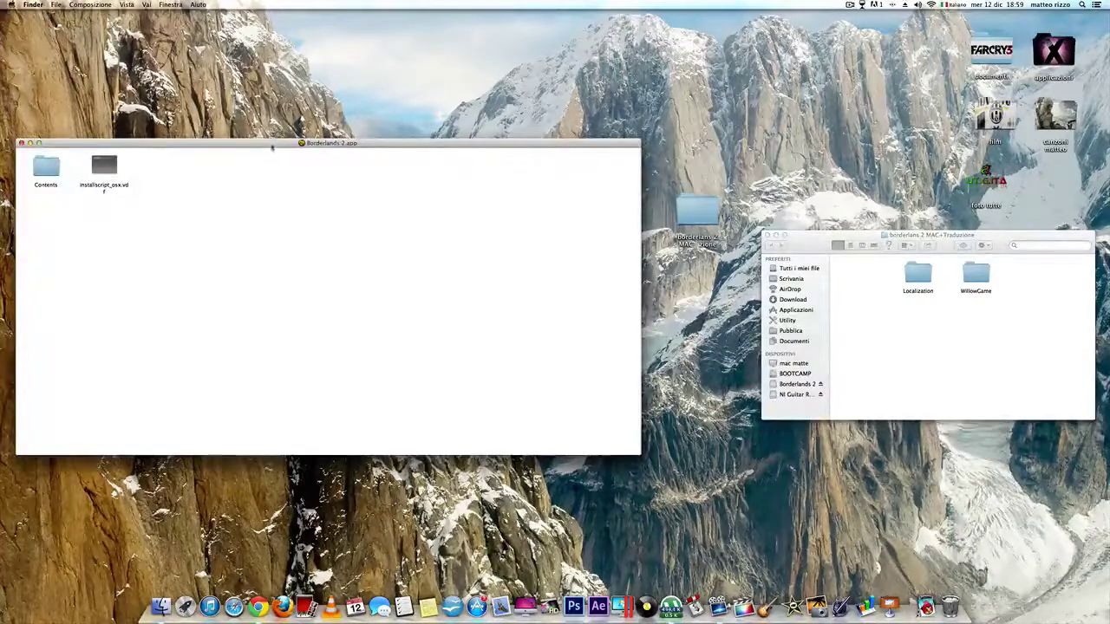
drag(272, 144, 372, 113)
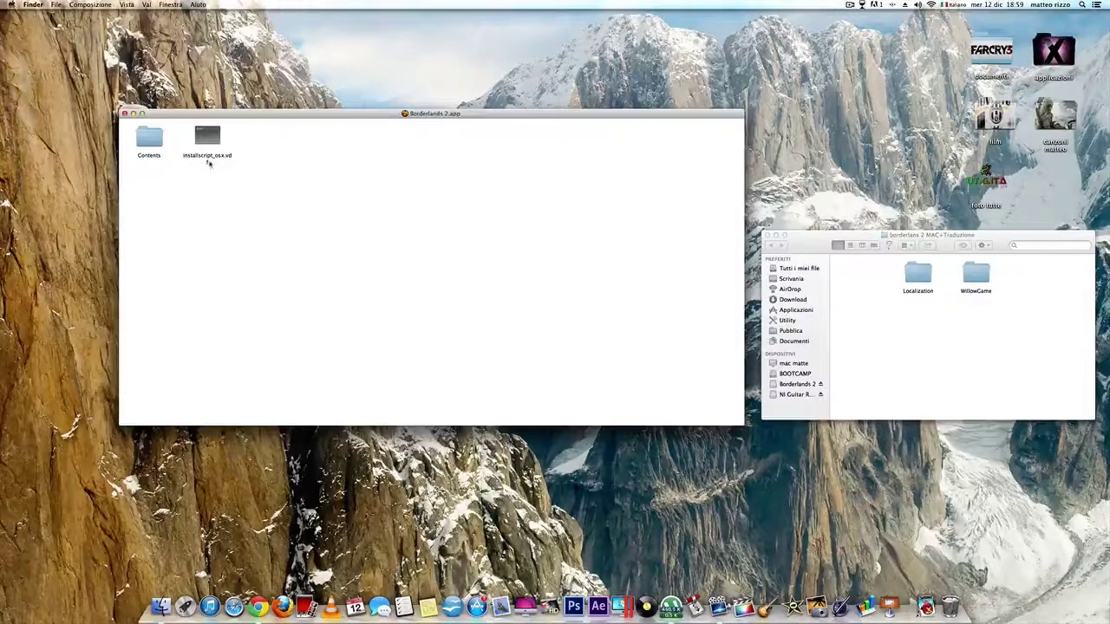
Open the Contents/GameData/Engine/Localization folder inside the app package.
double_click(149, 141)
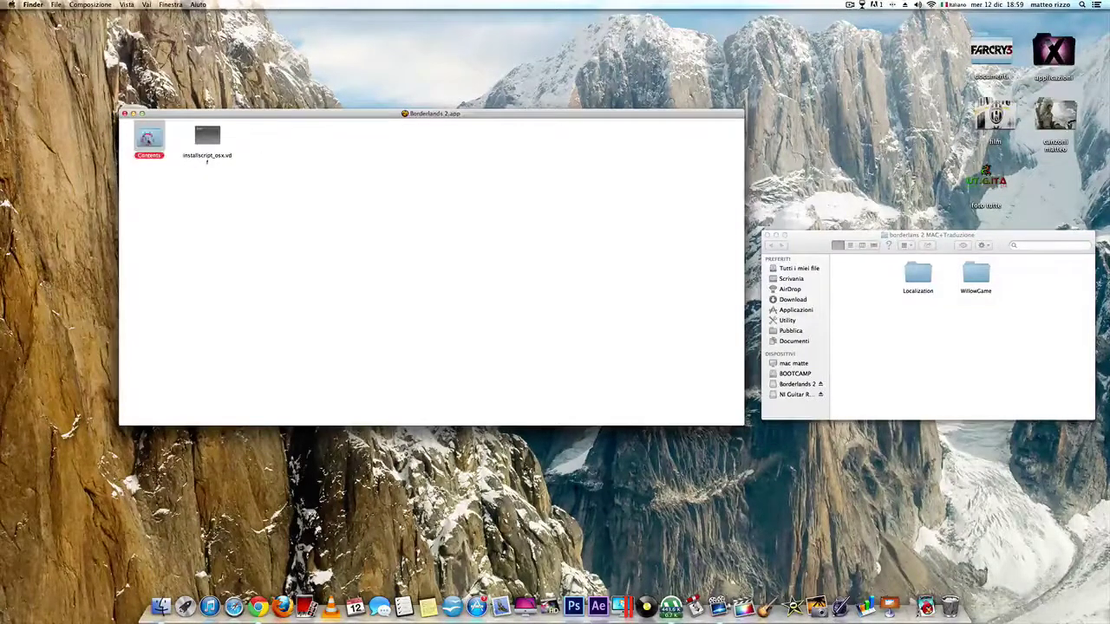
drag(319, 370, 370, 236)
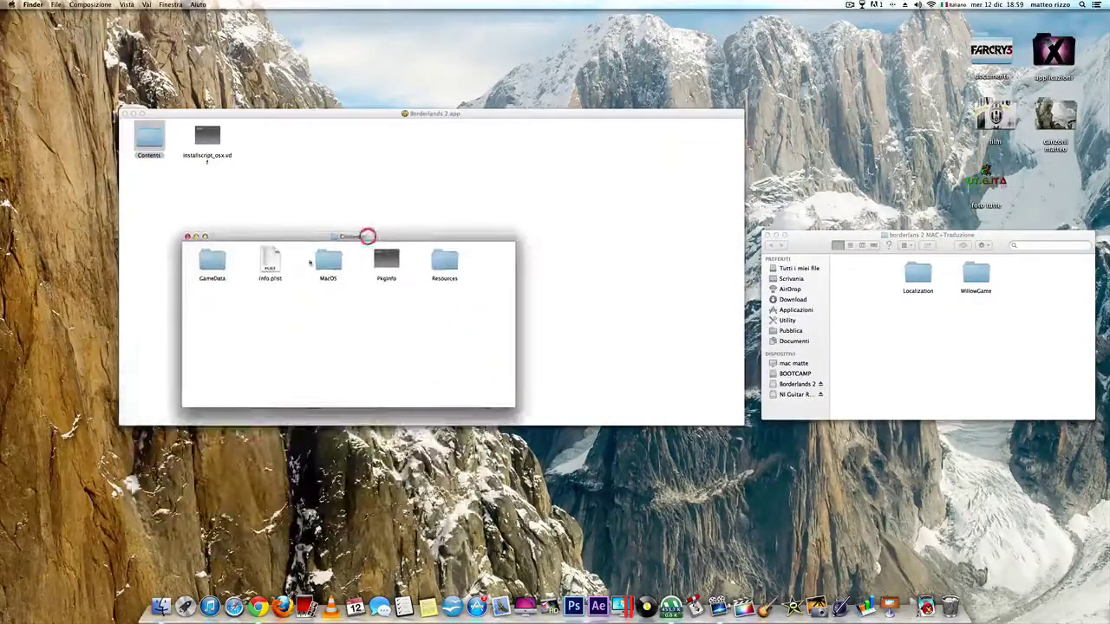
double_click(212, 265)
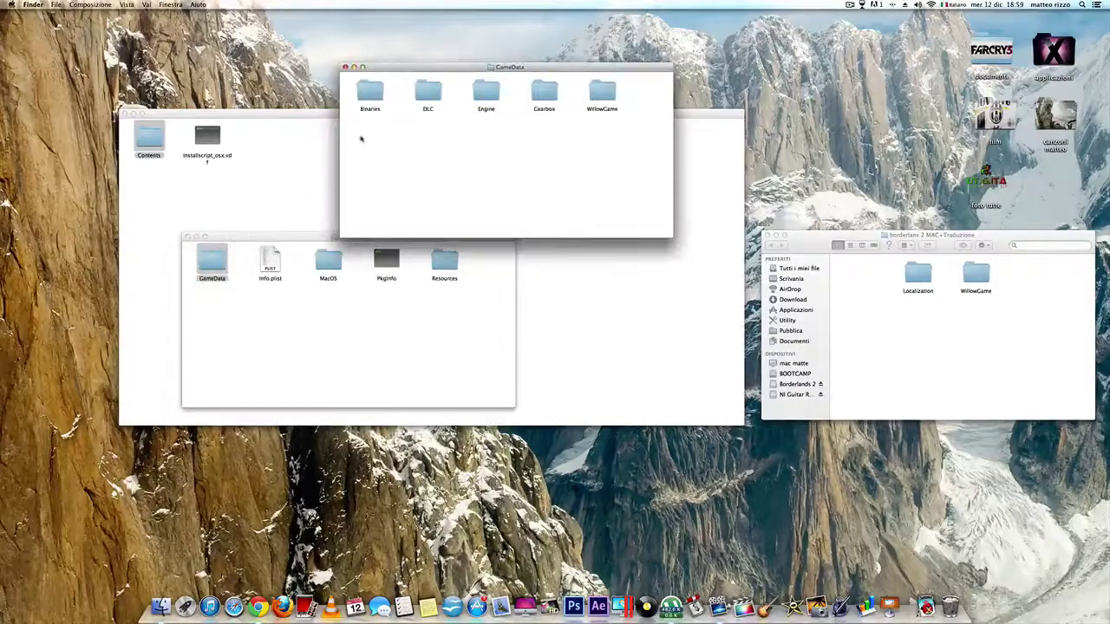
double_click(486, 91)
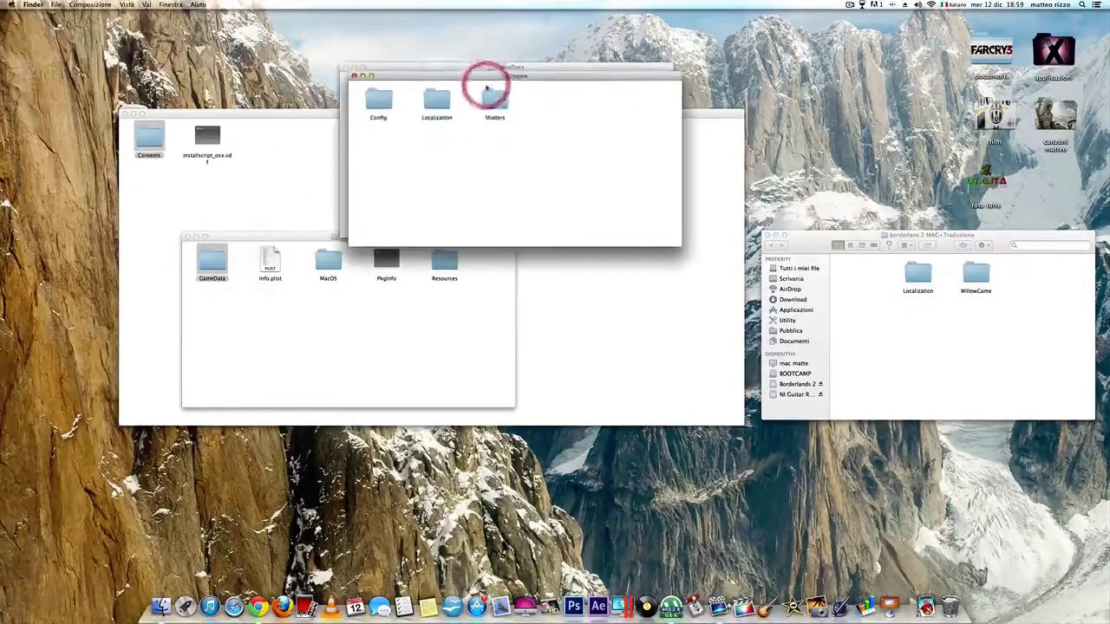
double_click(438, 101)
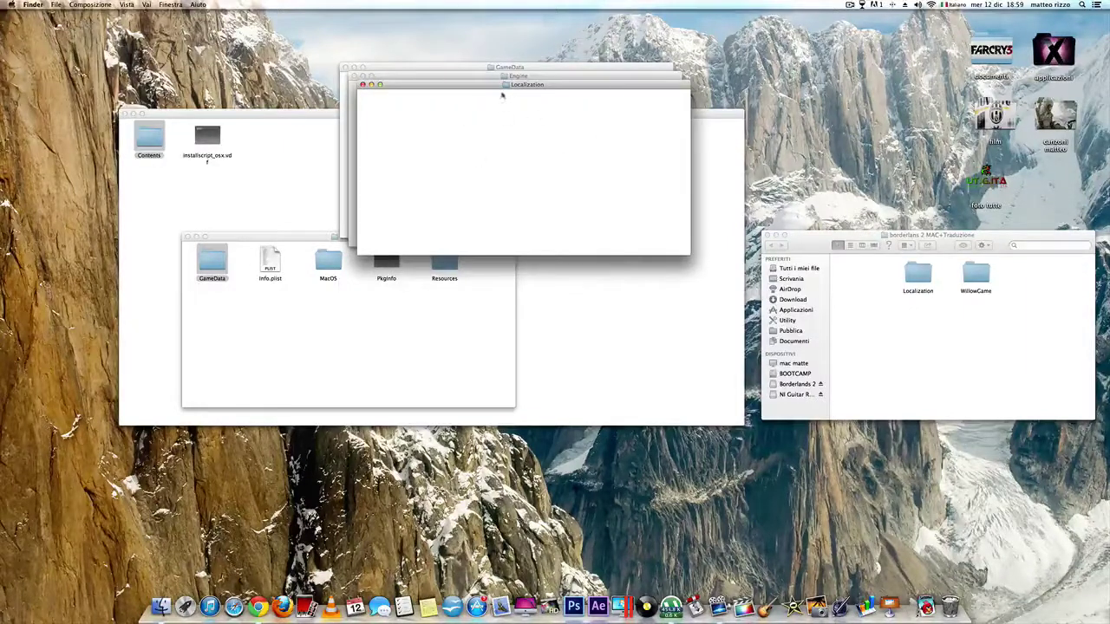
Move the folder inside the translation's Localization folder into Engine/Localization, and close the windows back to Contents and the translation folder.
click(911, 235)
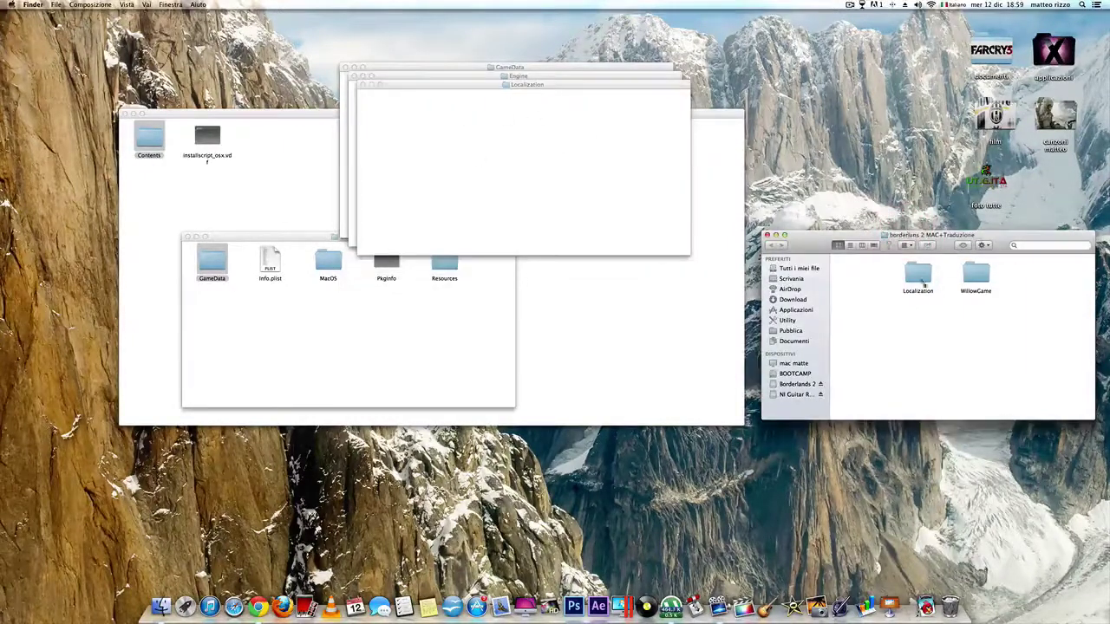
double_click(917, 274)
drag(910, 350, 498, 146)
click(364, 84)
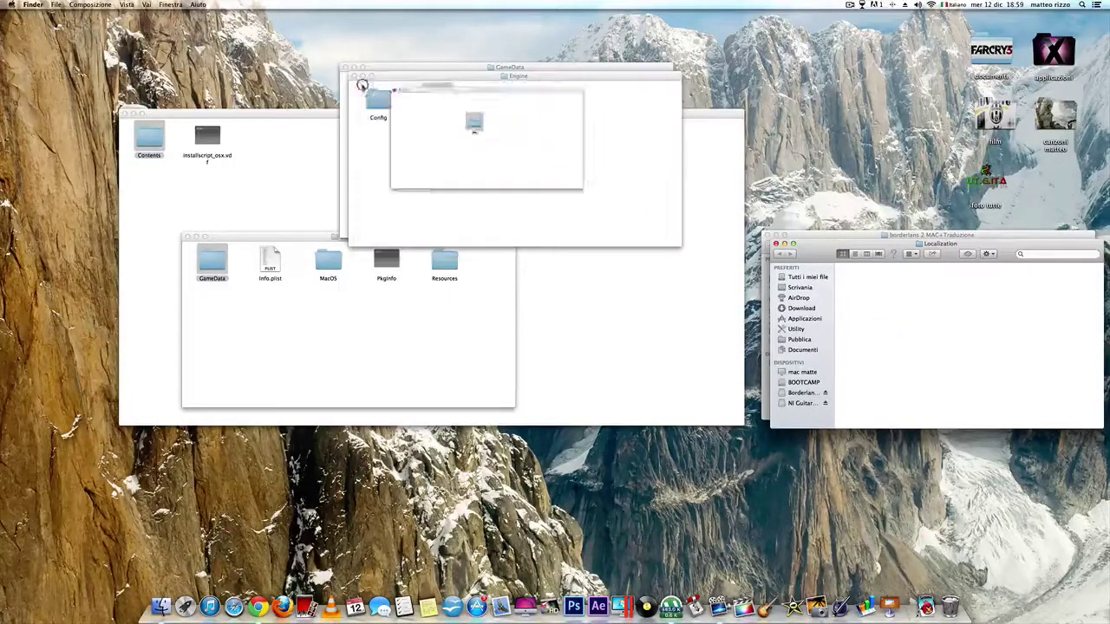
click(354, 77)
click(351, 72)
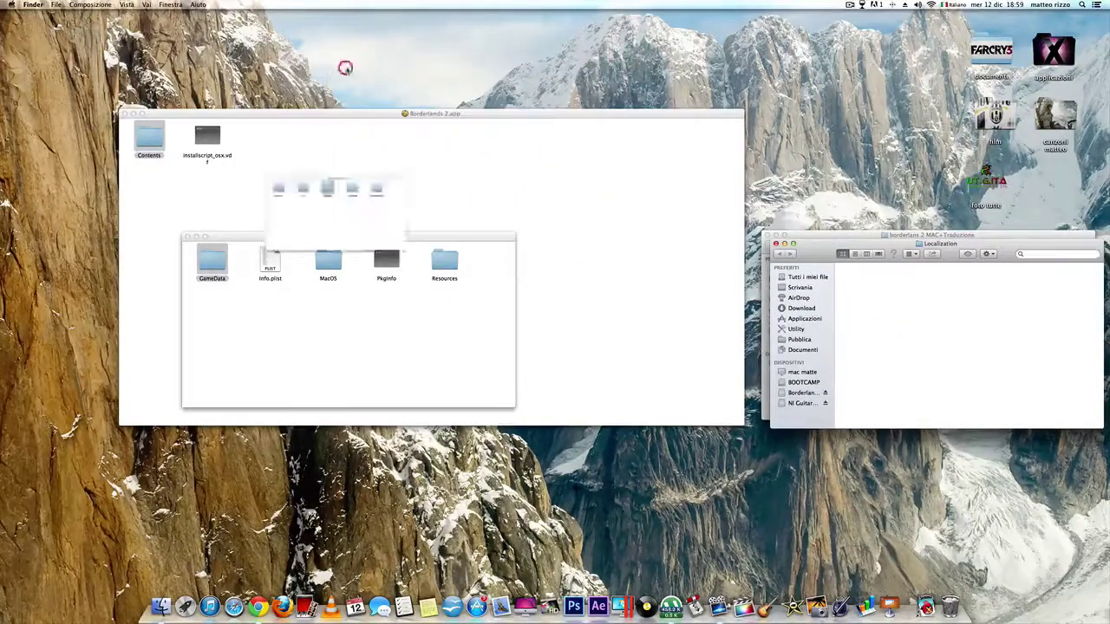
click(776, 243)
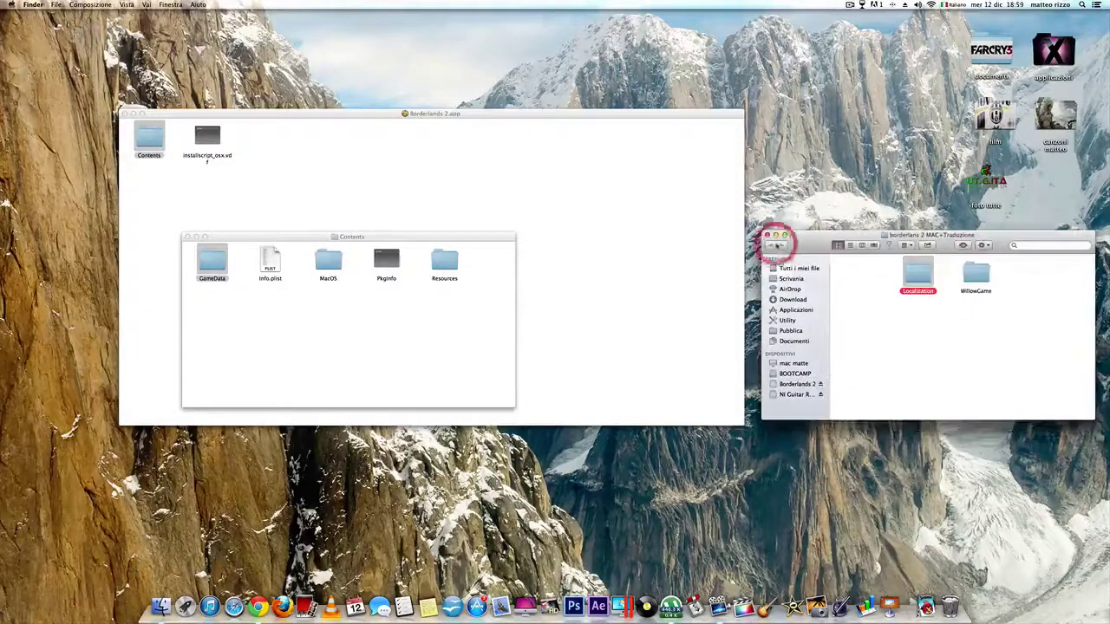
click(1056, 376)
Move the ITA folder from the translation's WillowGame folder into GameData/WillowGame/Localization of the app package.
double_click(976, 274)
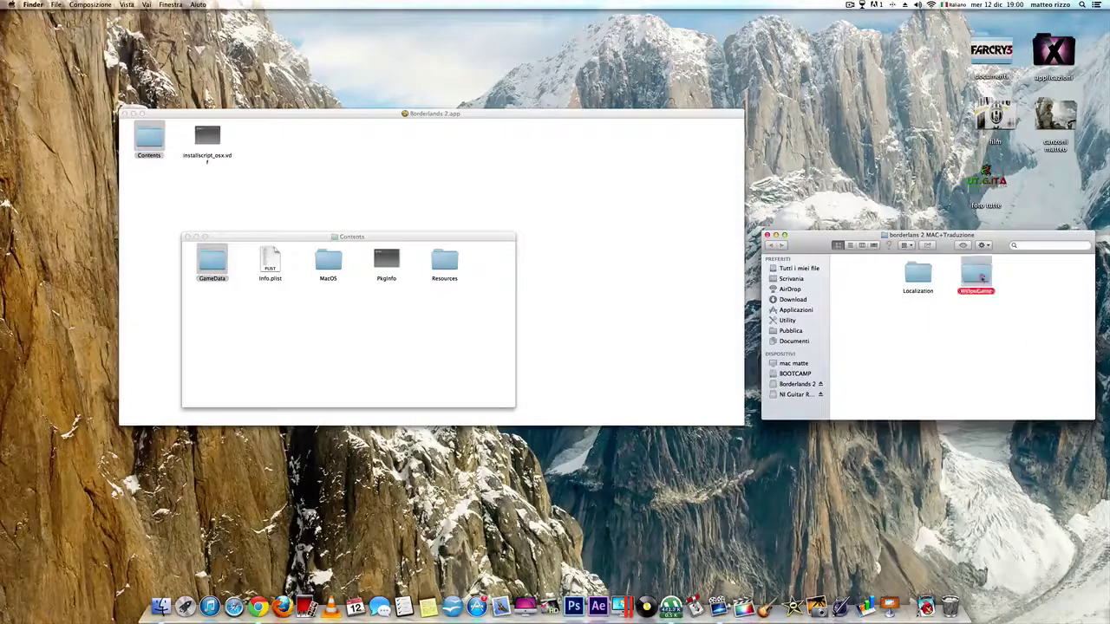
click(975, 339)
click(922, 312)
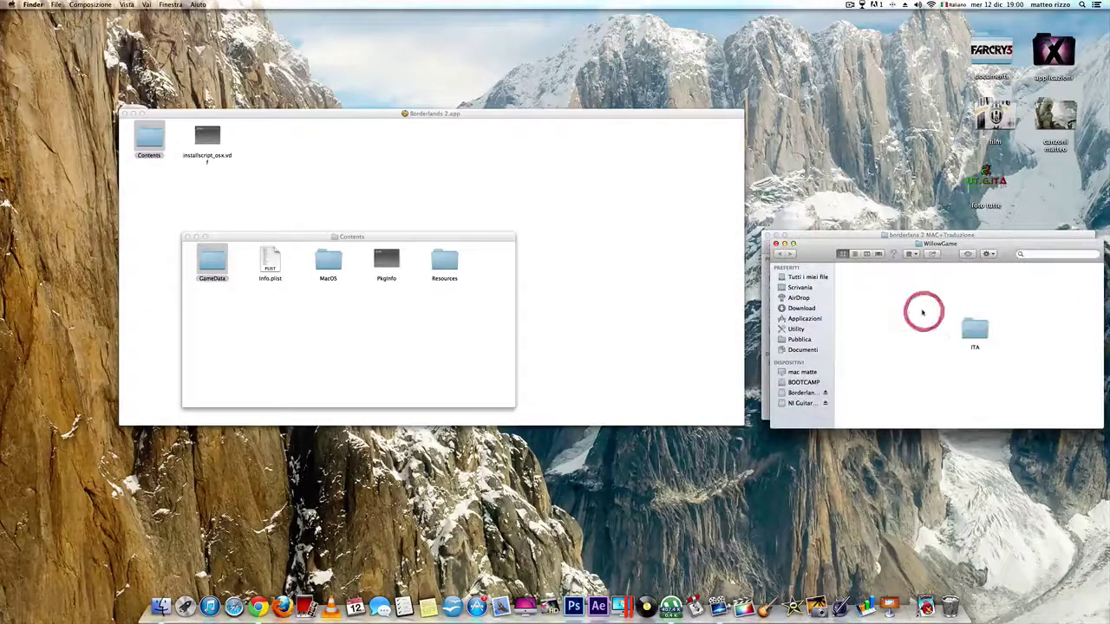
double_click(213, 262)
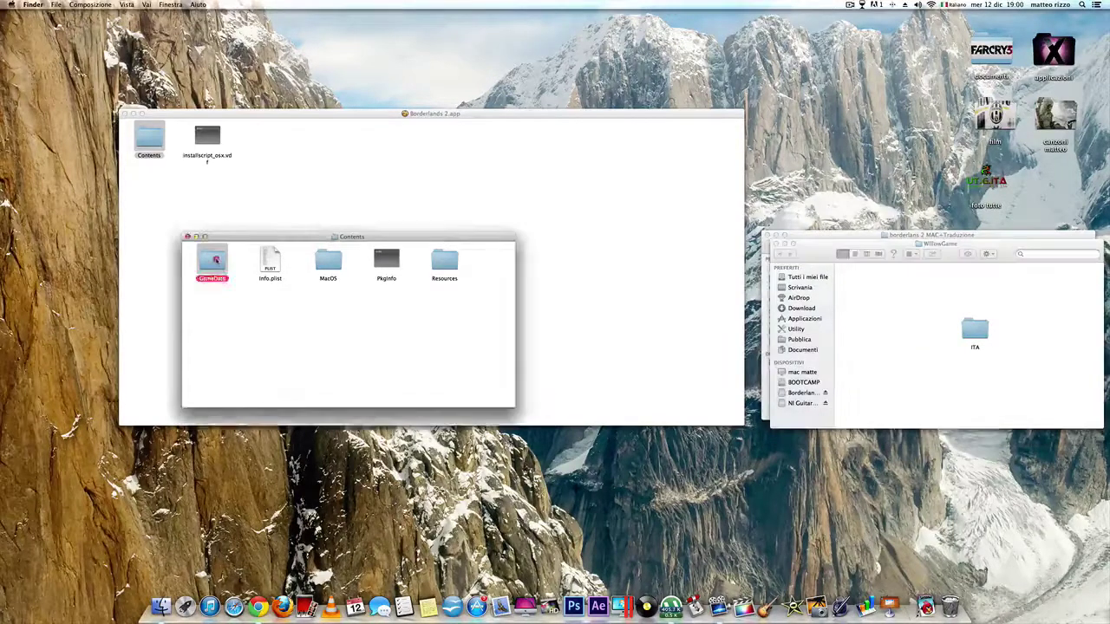
double_click(609, 90)
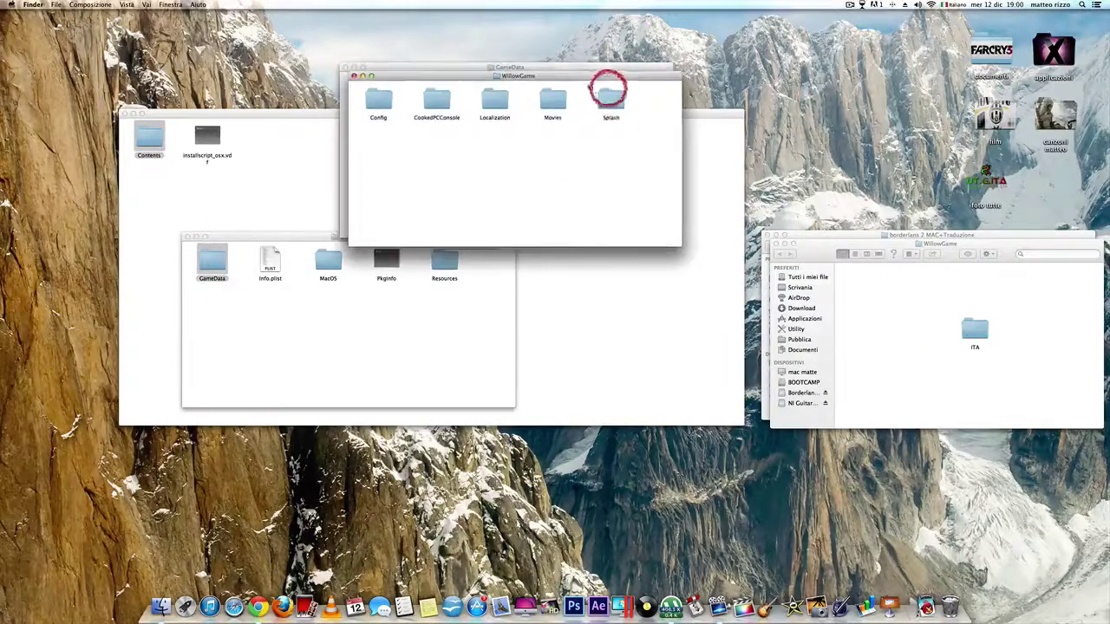
double_click(490, 101)
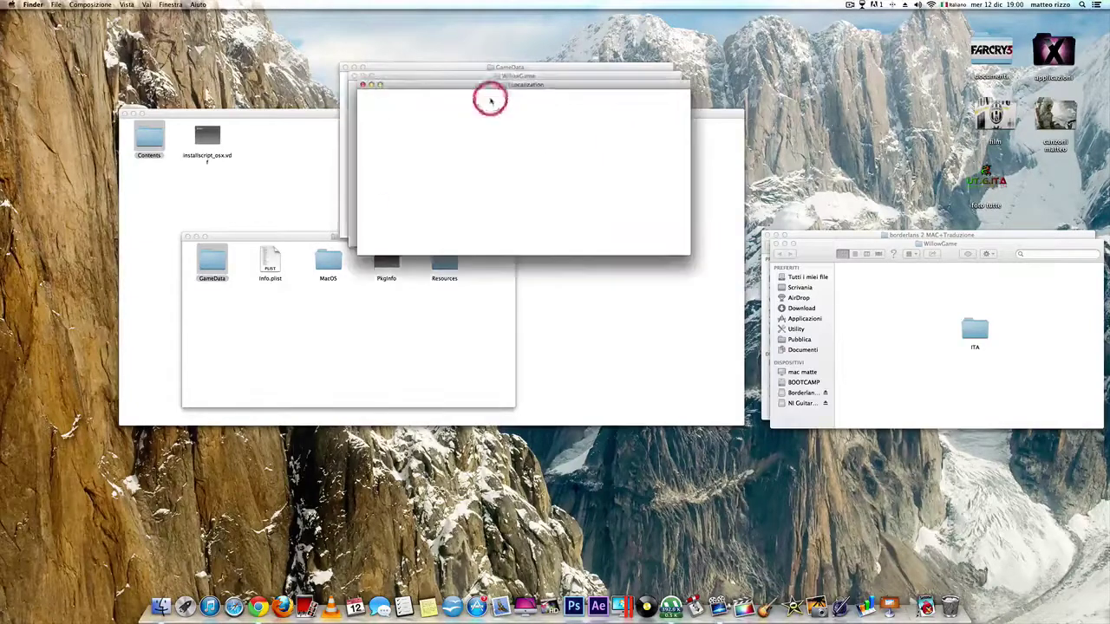
drag(973, 332, 477, 170)
Close all open folder windows and move the translation folder back beside Borderlands 2.app on the desktop.
click(362, 84)
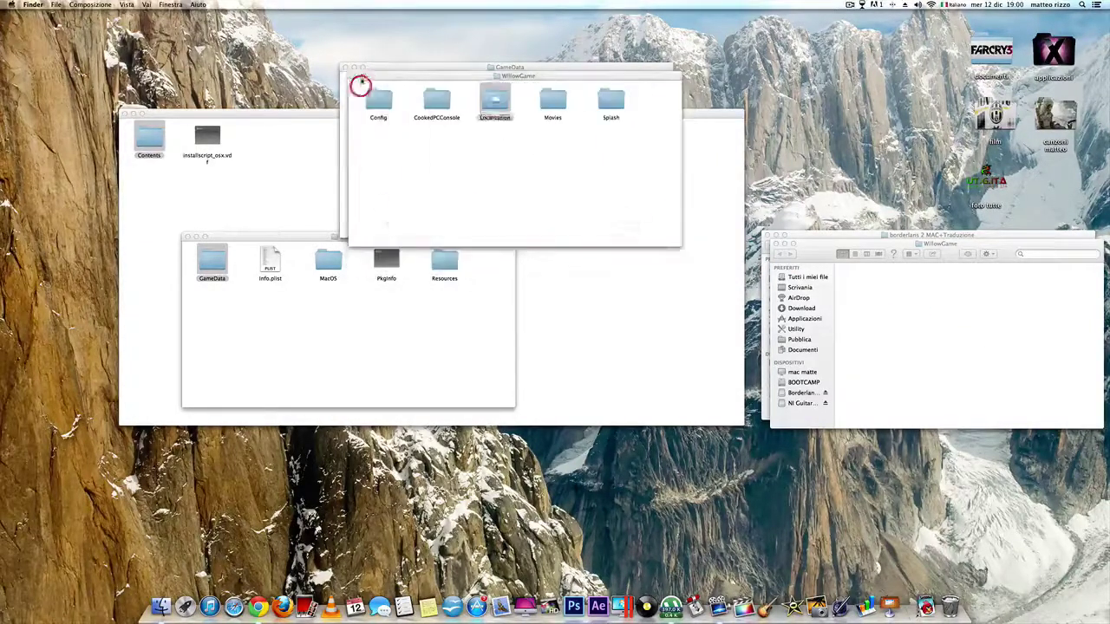
click(353, 76)
click(345, 66)
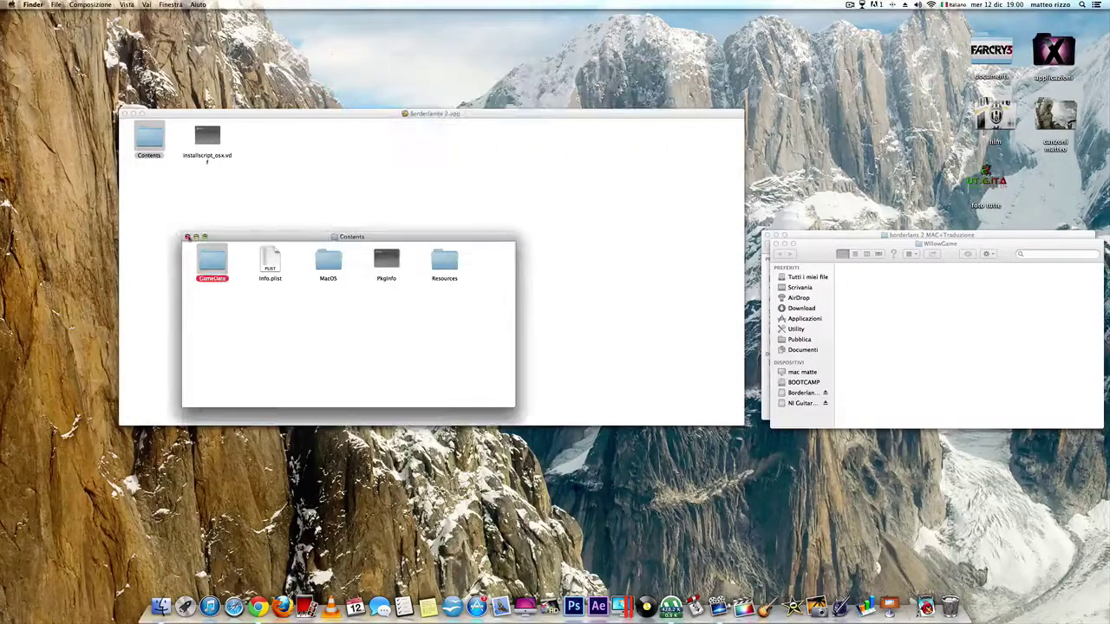
click(187, 235)
click(123, 113)
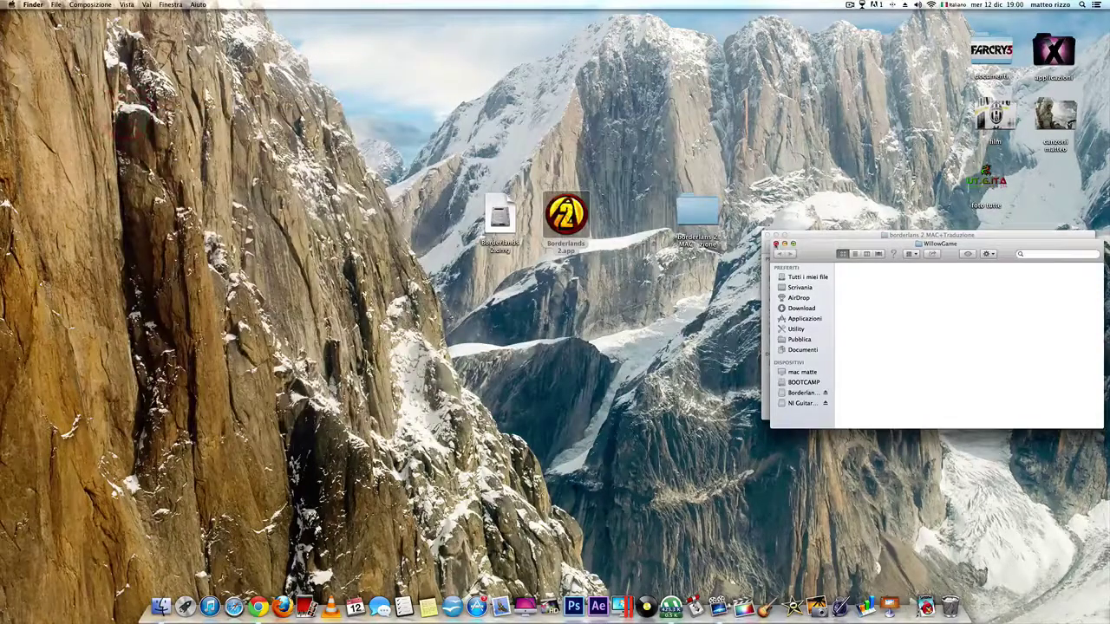
click(776, 244)
click(768, 235)
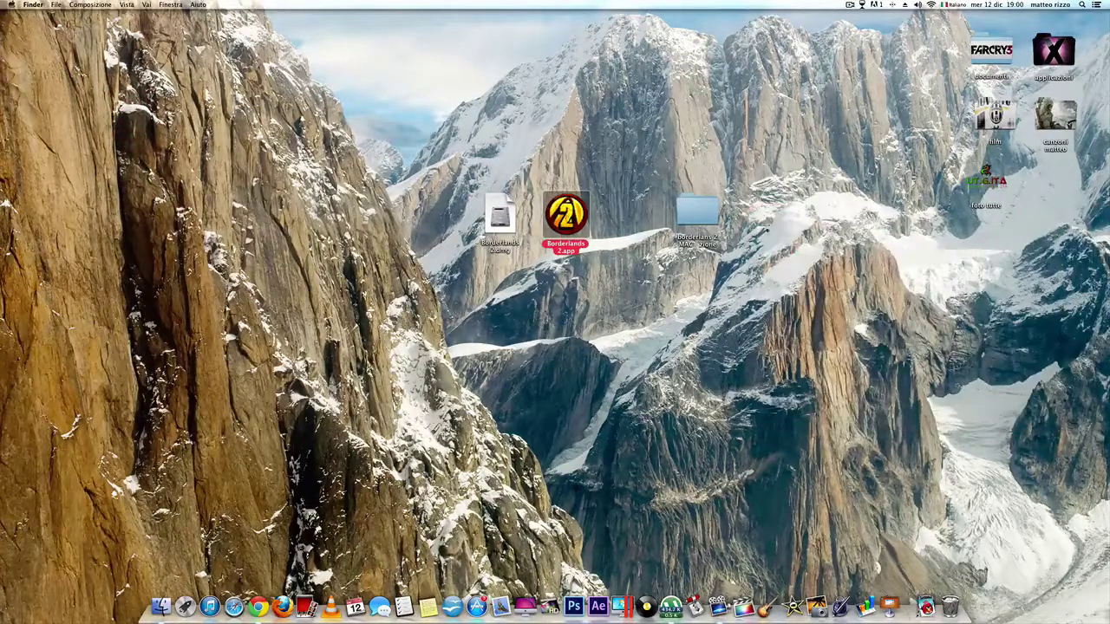
drag(695, 201, 663, 196)
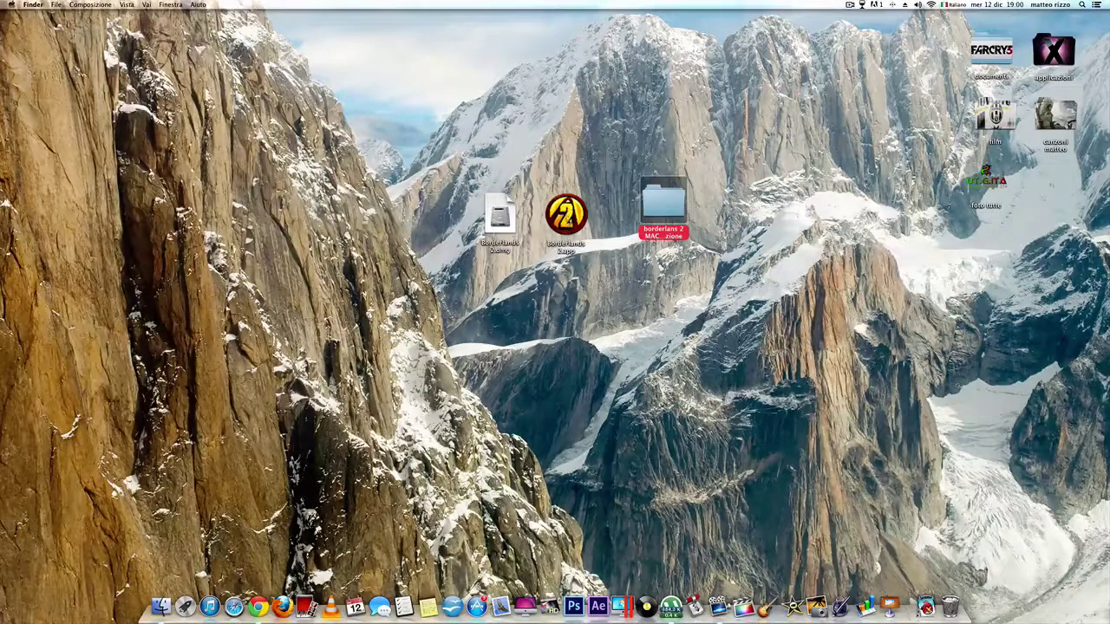
Launch Borderlands 2 from the desktop in windowed mode.
double_click(567, 217)
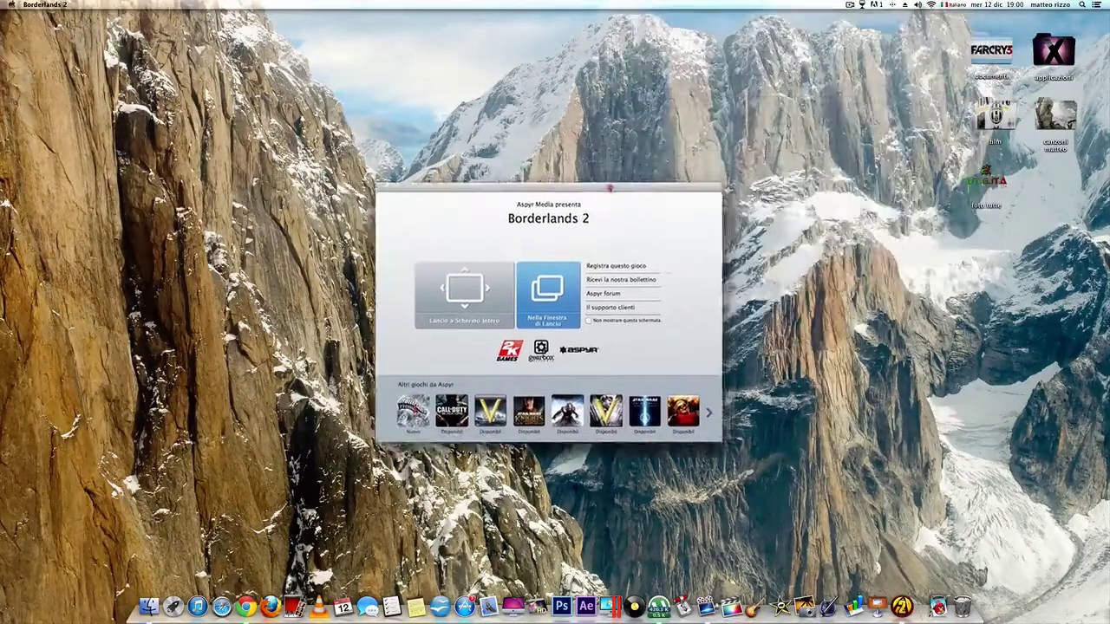
drag(609, 187, 594, 135)
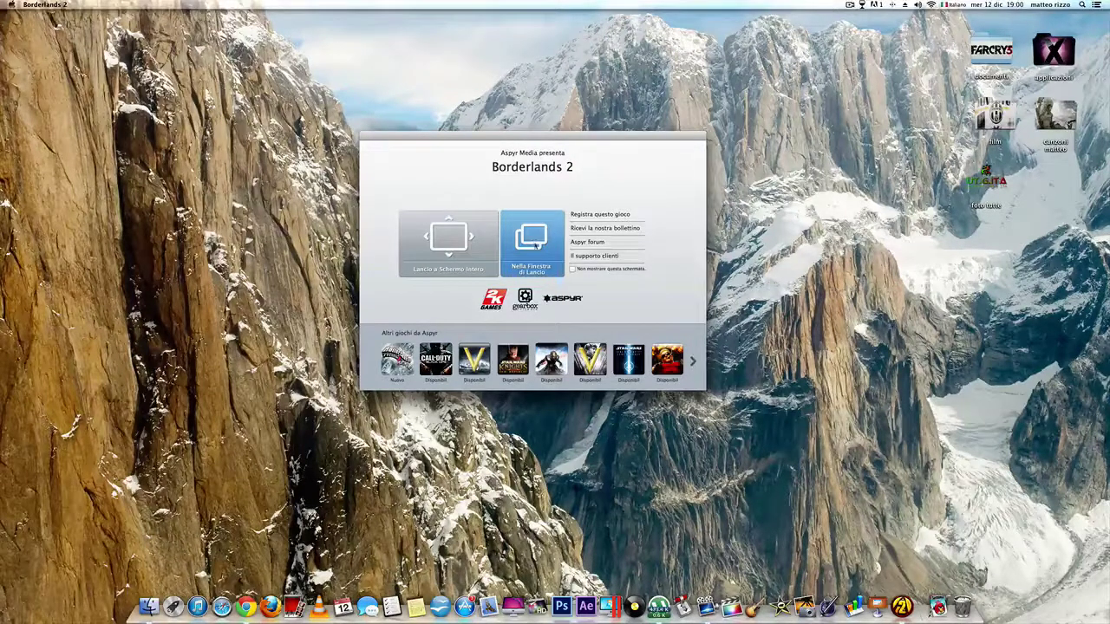
click(534, 243)
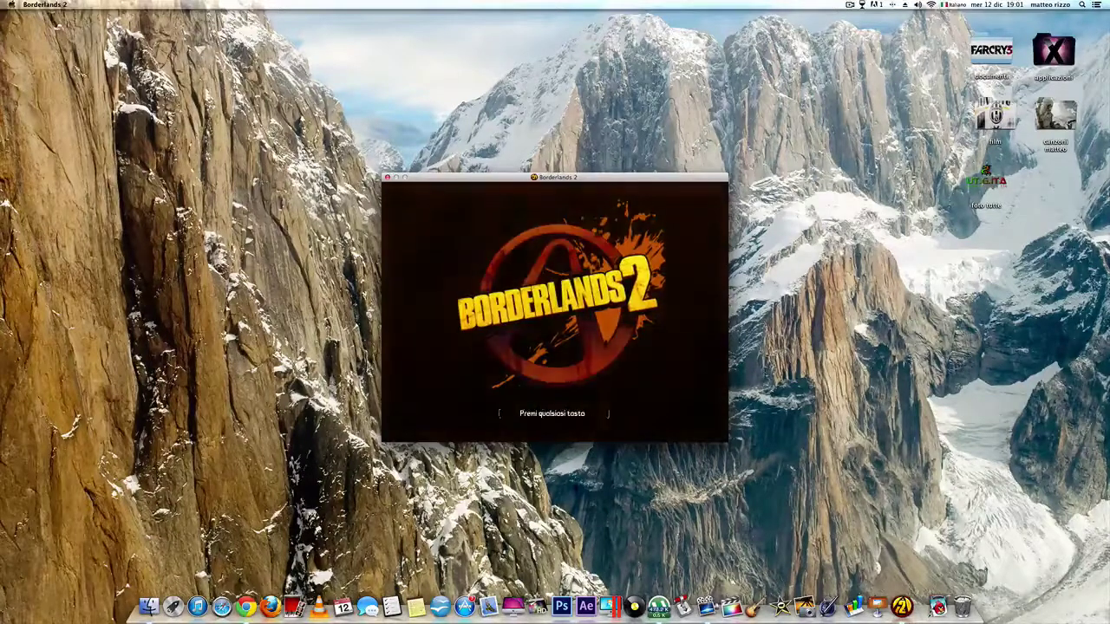
Continue past the title screen and check the language of the main menu entries.
key(Return)
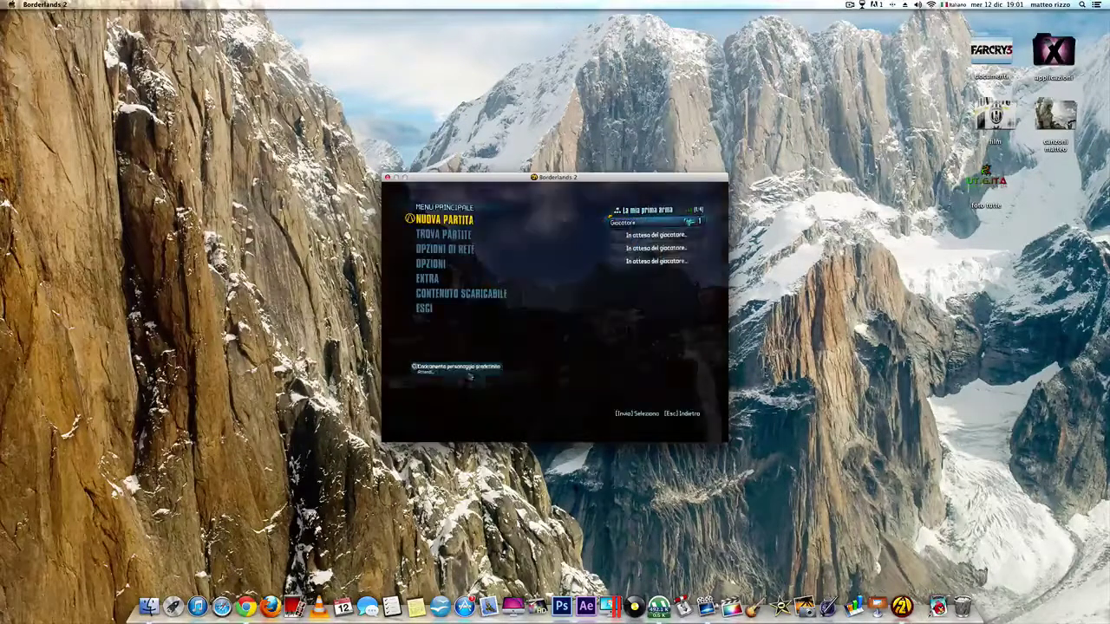
key(Up)
key(Up)
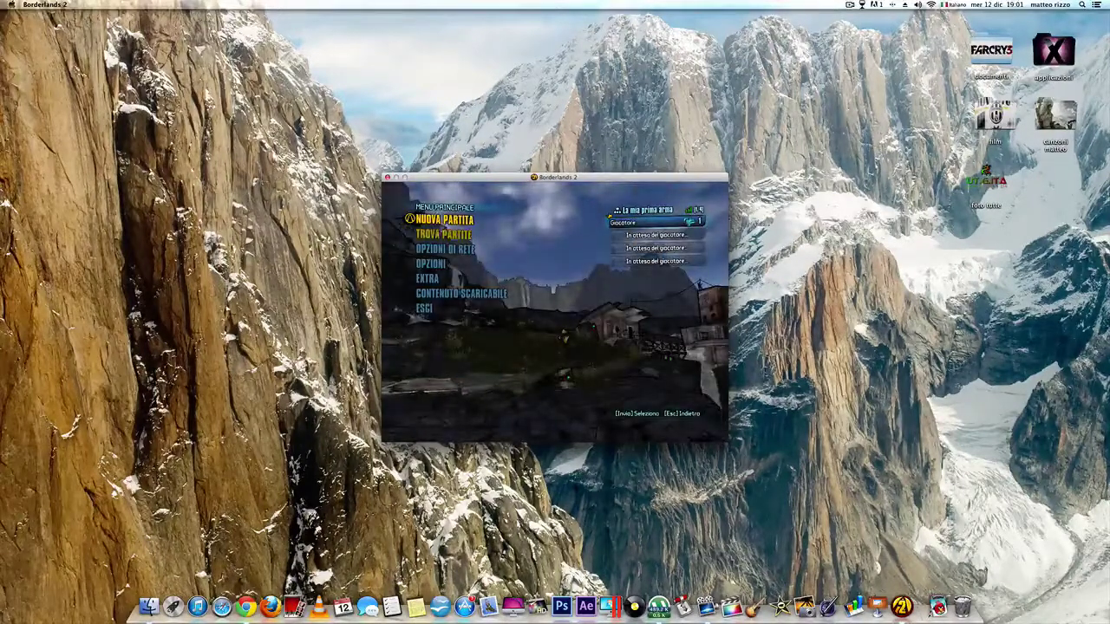
Go through all main menu entries from Nuova partita to Esci to examine their Italian labels.
key(Down)
key(Down)
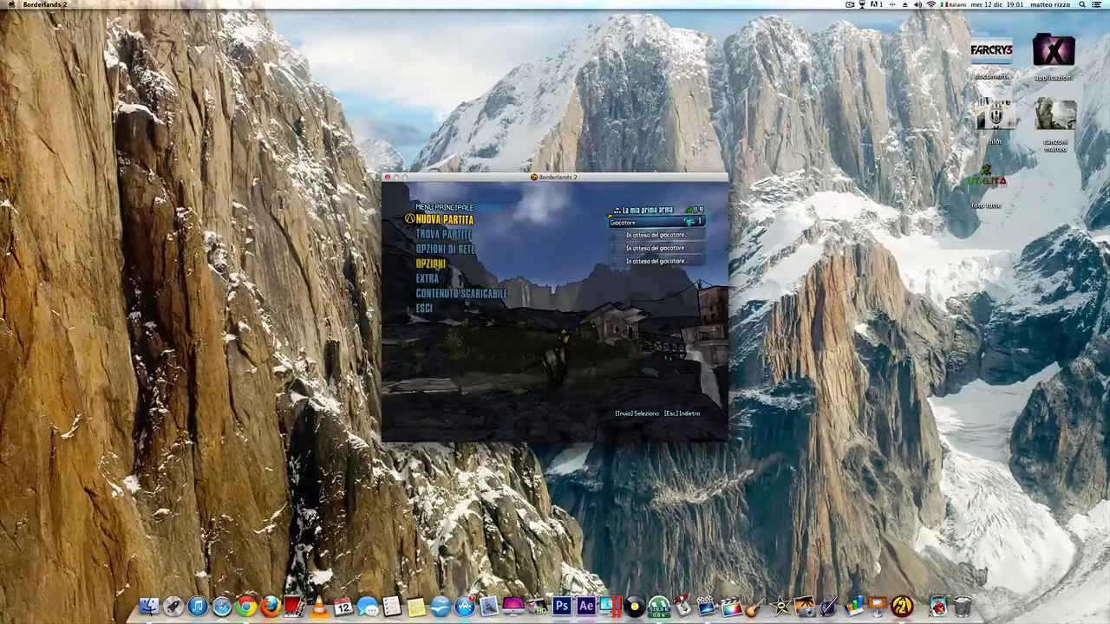
key(Down)
key(Down)
key(Up)
key(Down)
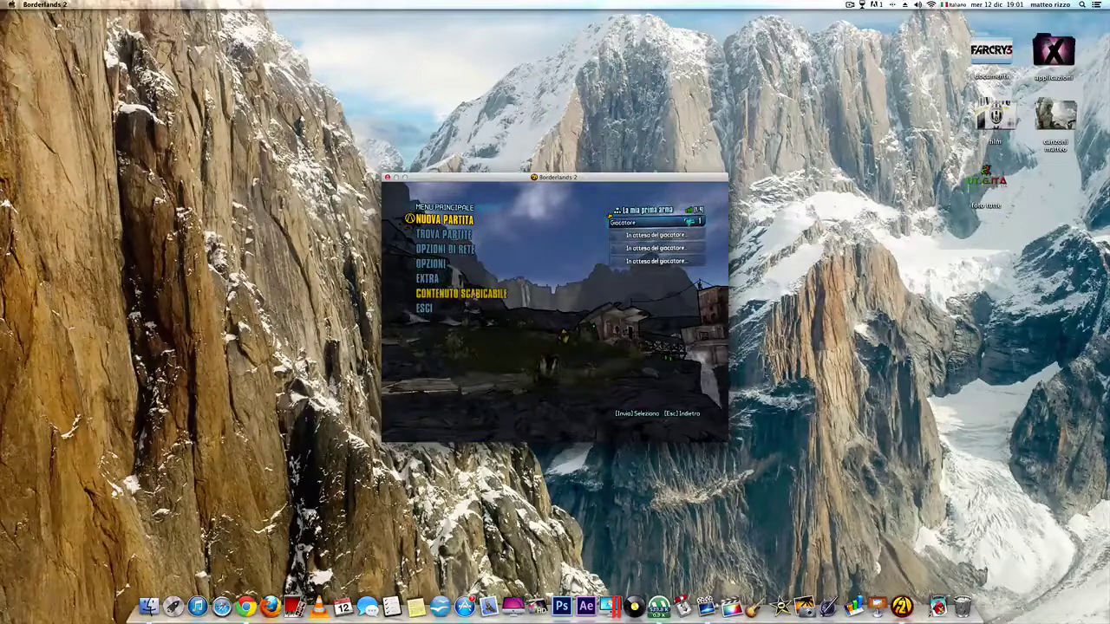
key(Up)
key(Up)
key(Up)
key(Up)
key(Up)
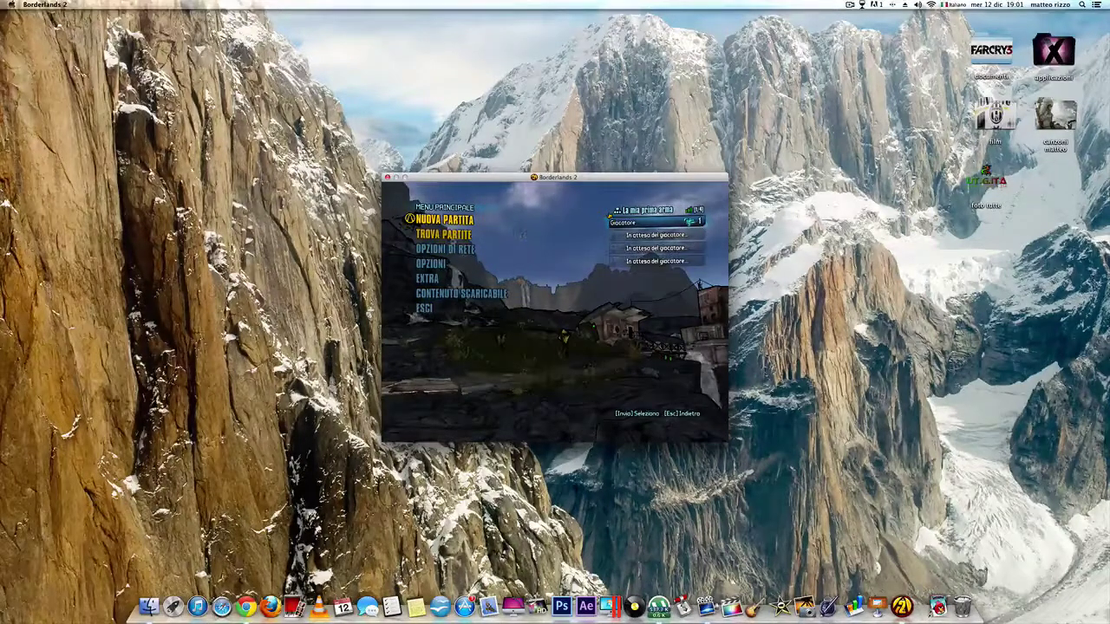
Run a LAN game search with Trova partite to check its dialog texts, and return to the main menu.
click(519, 233)
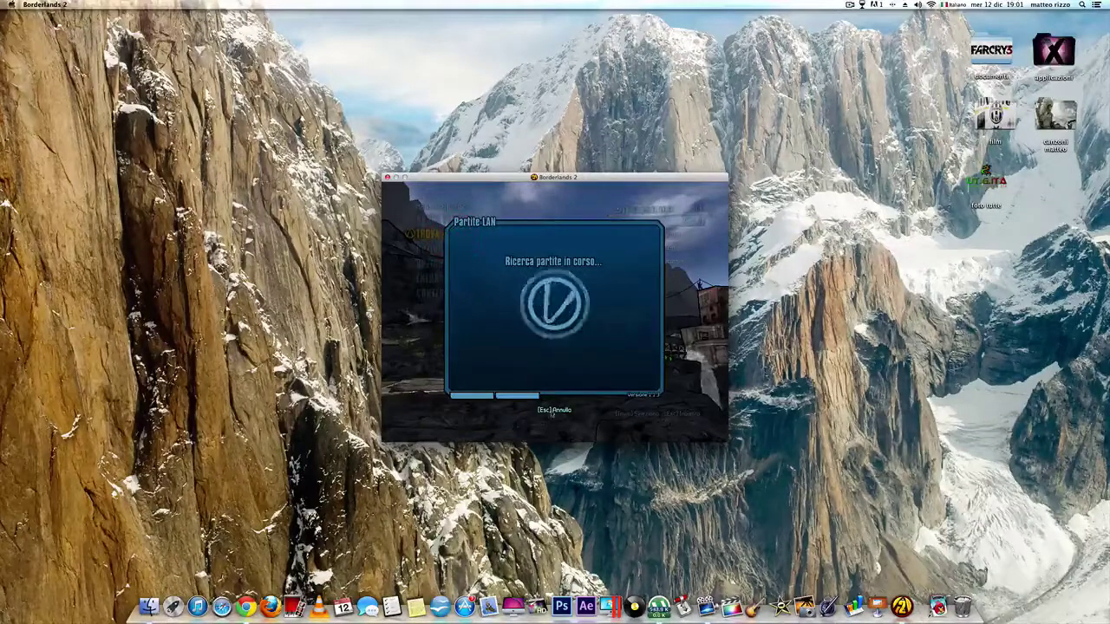
click(553, 414)
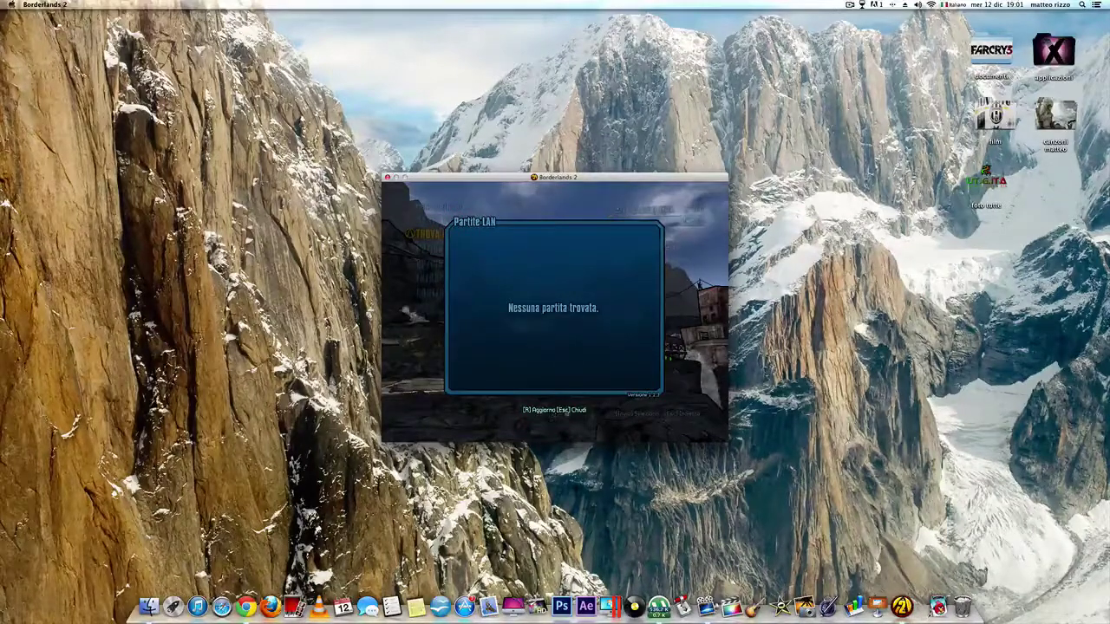
click(568, 411)
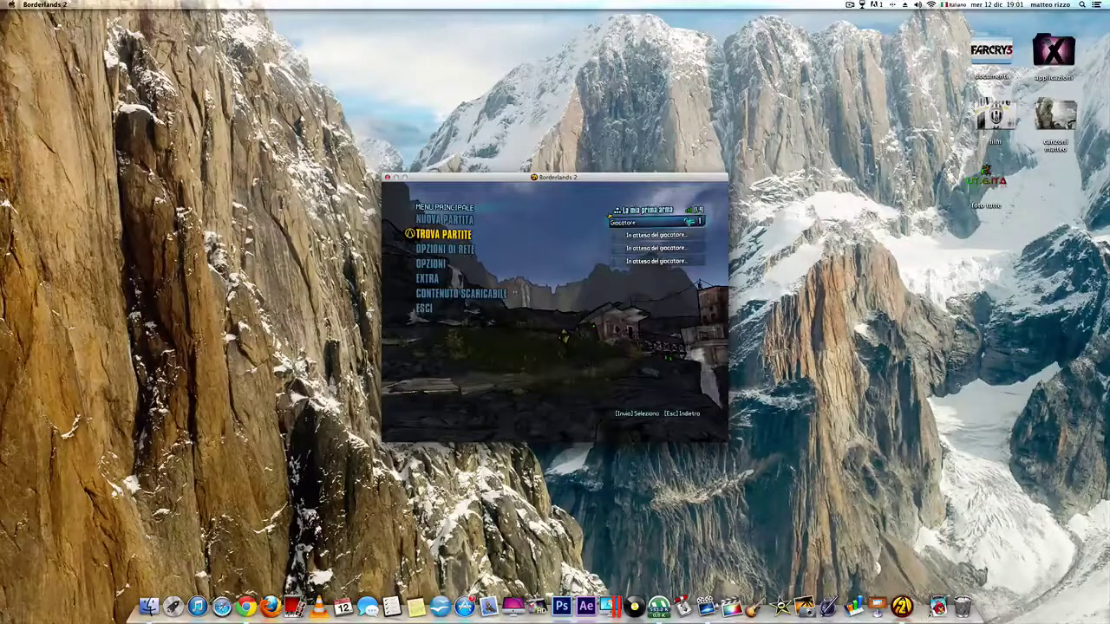
Open Opzioni di rete, review the names and descriptions of the network modes, and go back without choosing another mode.
key(Down)
key(Return)
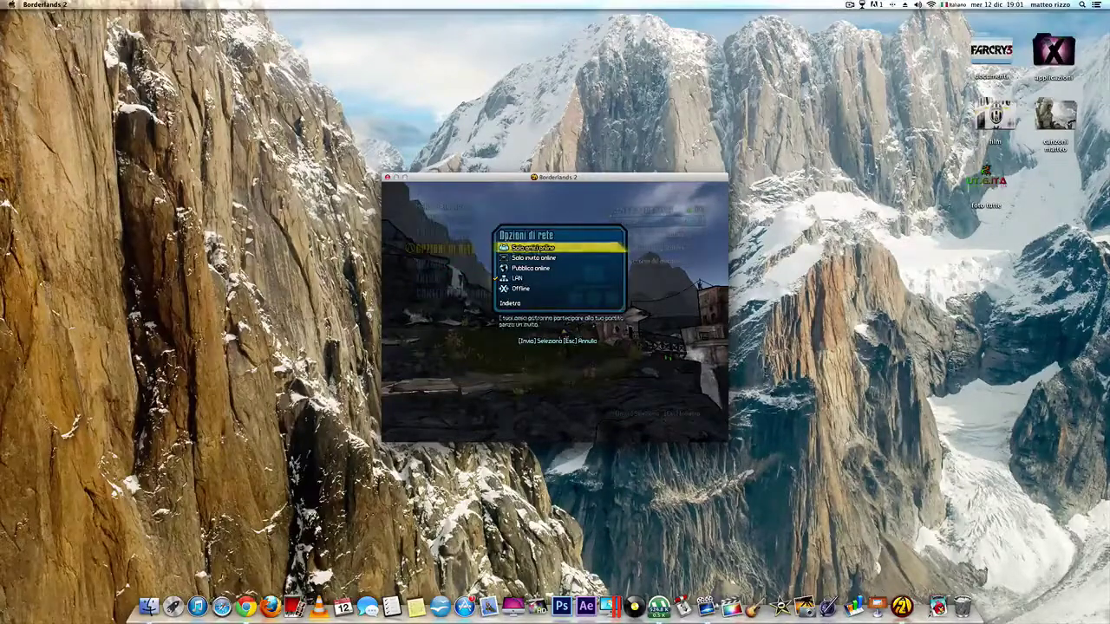
key(Down)
key(Down)
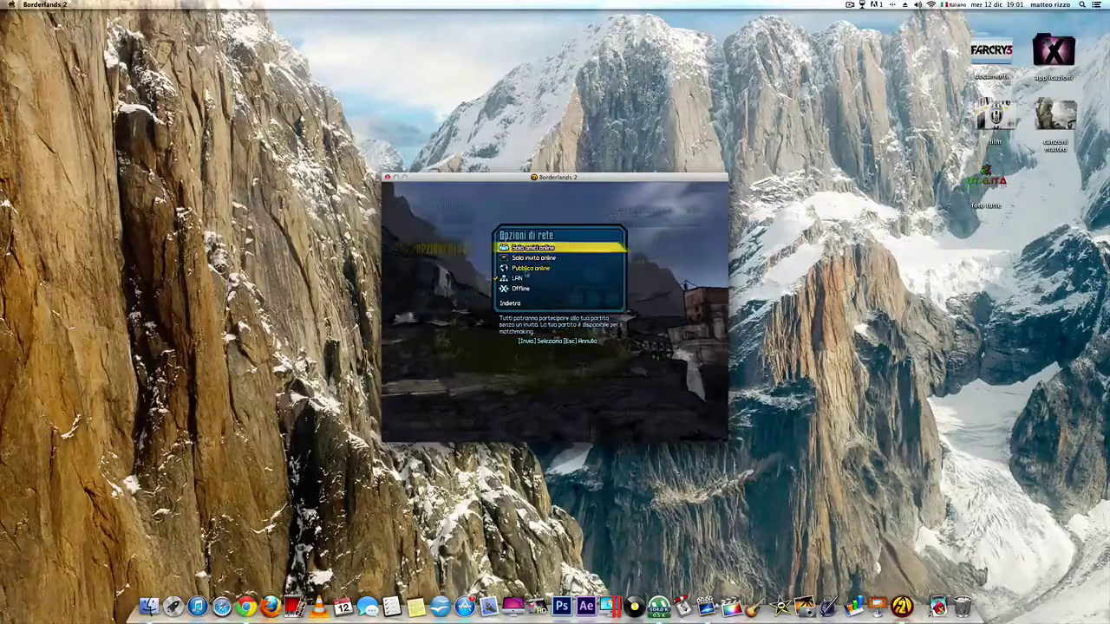
key(Down)
key(Down)
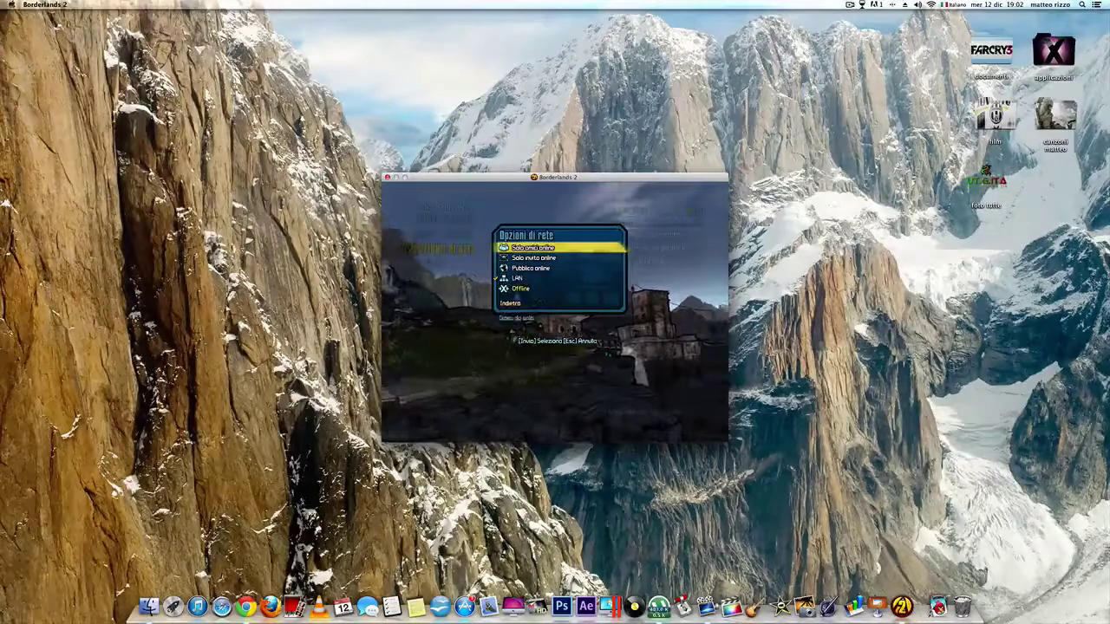
click(507, 304)
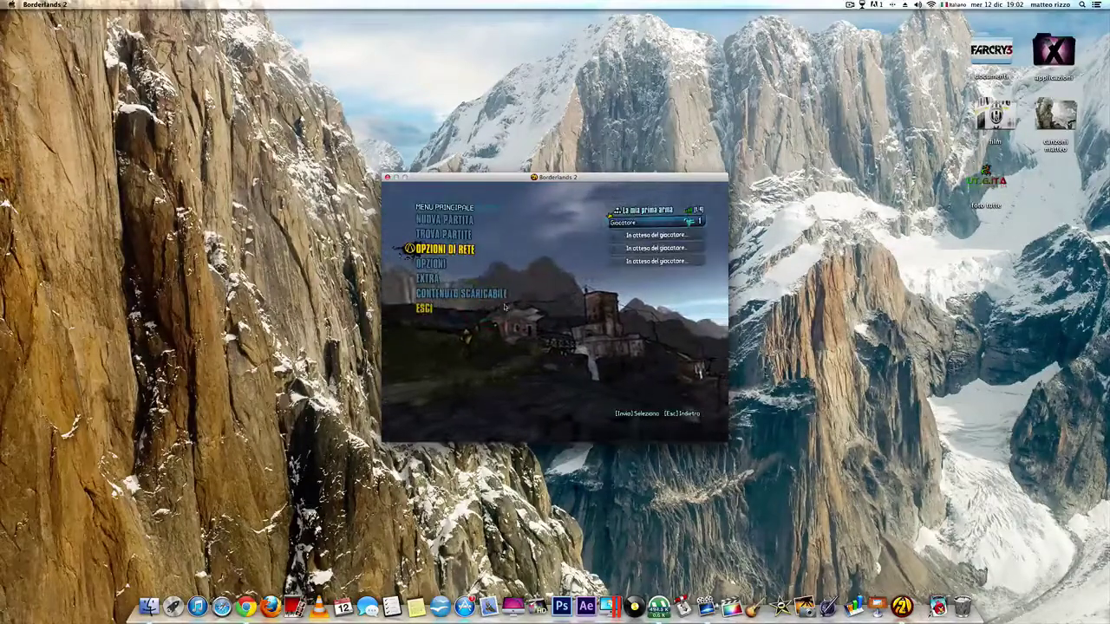
Check the translation of the Tastiera/Mouse and Video settings within Opzioni.
click(431, 263)
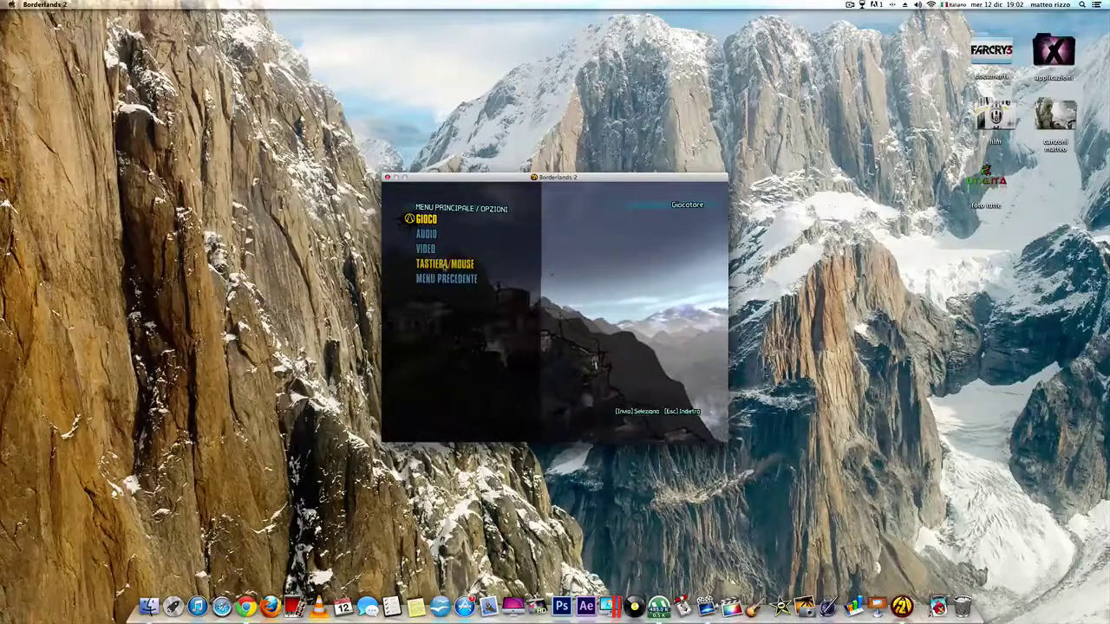
click(444, 263)
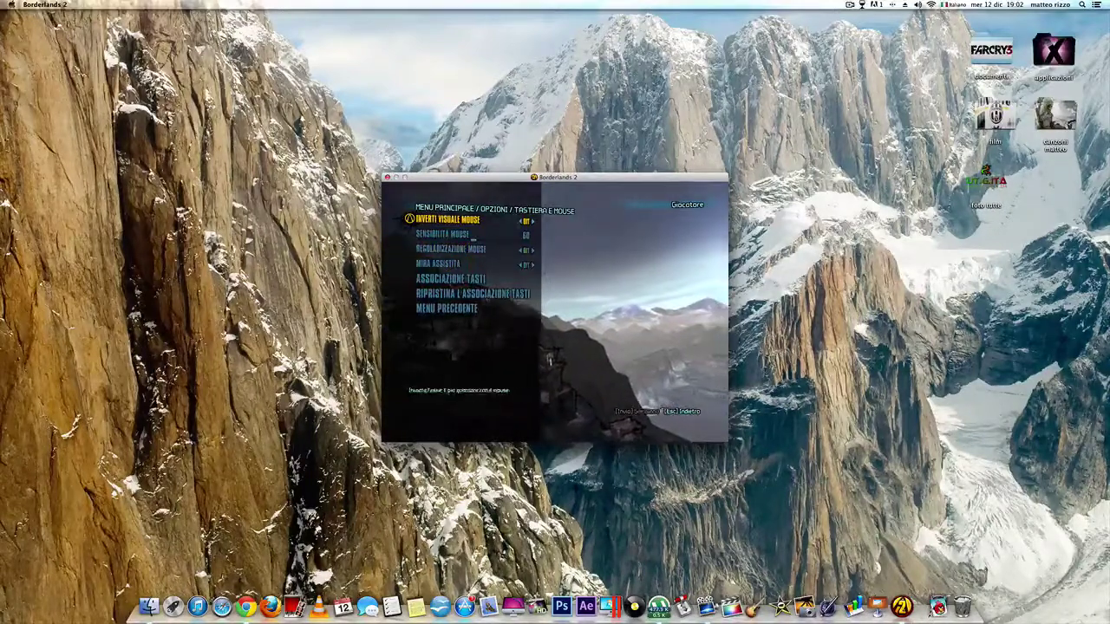
click(446, 308)
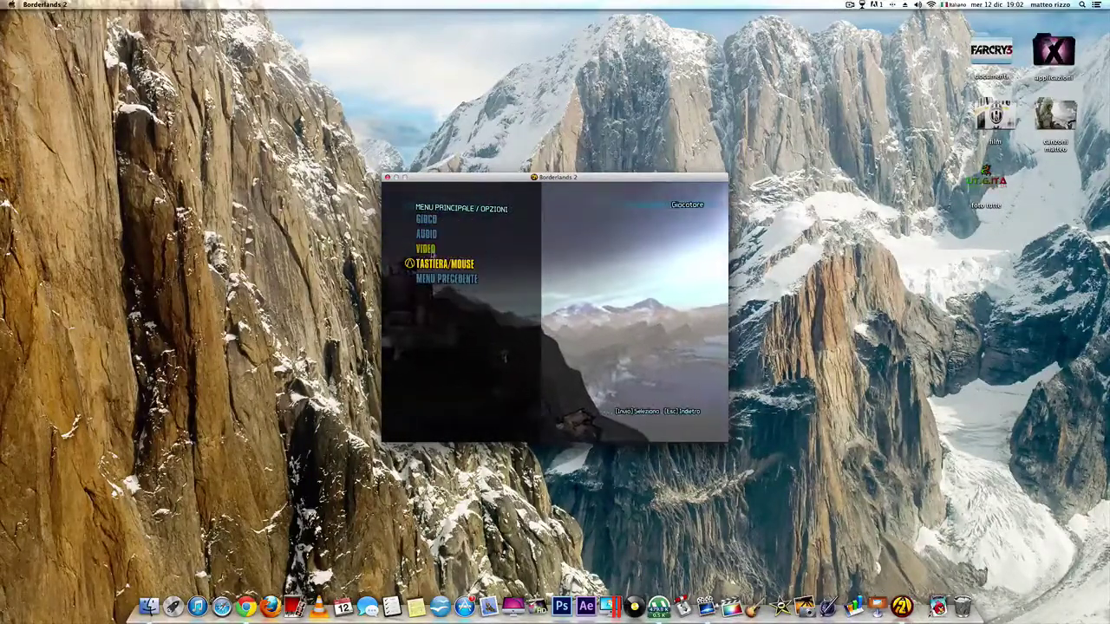
click(426, 248)
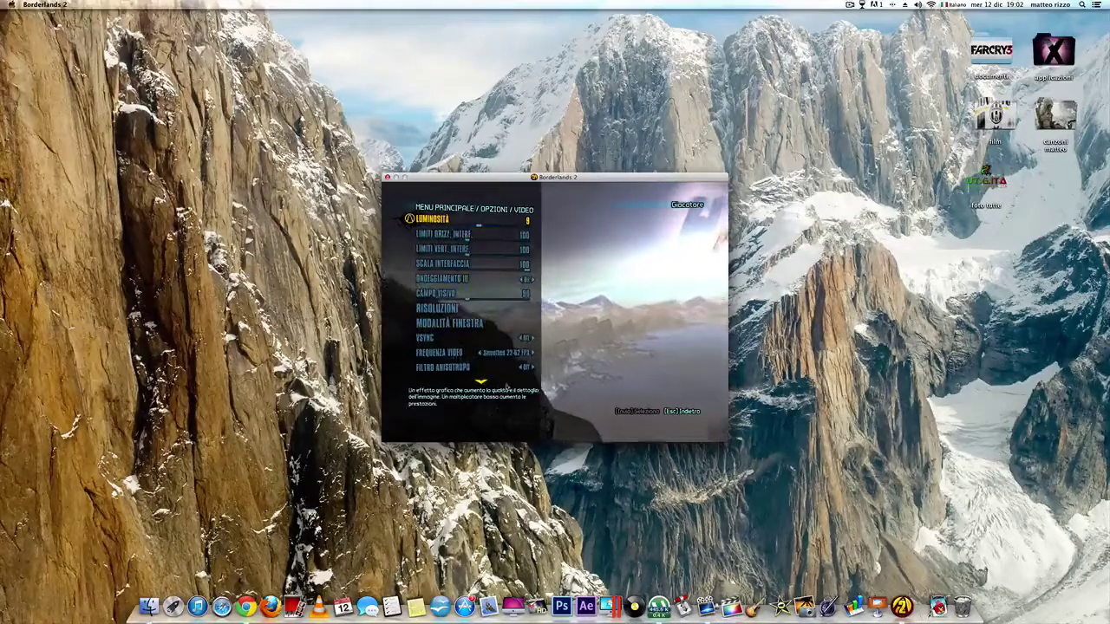
key(Escape)
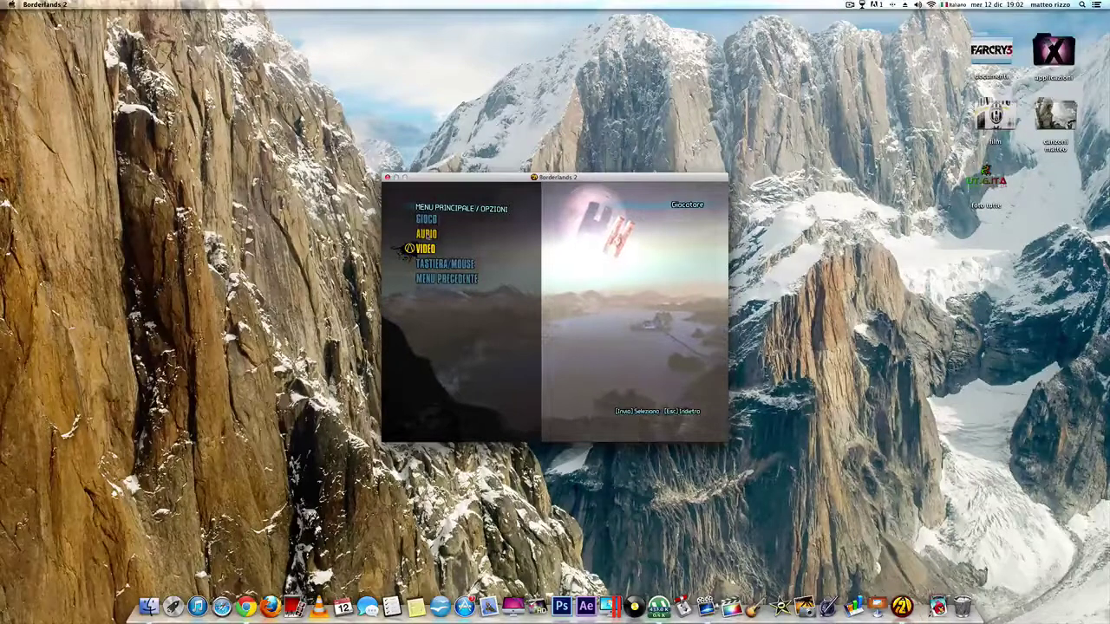
Set Volume musica to 7 in the Audio settings and return to the Opzioni list.
click(425, 235)
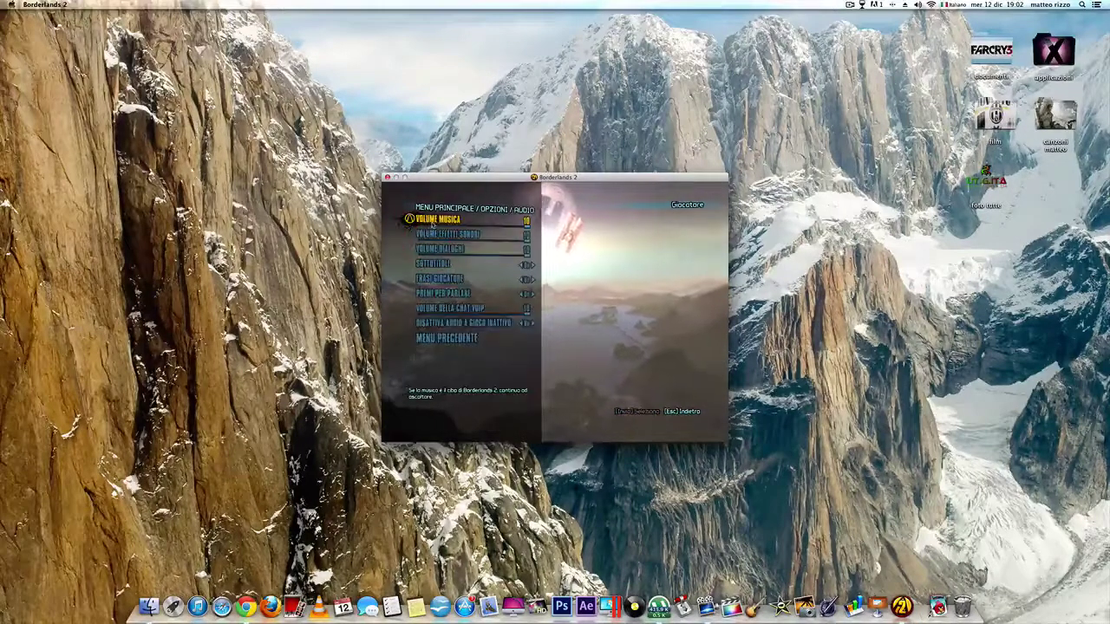
click(502, 227)
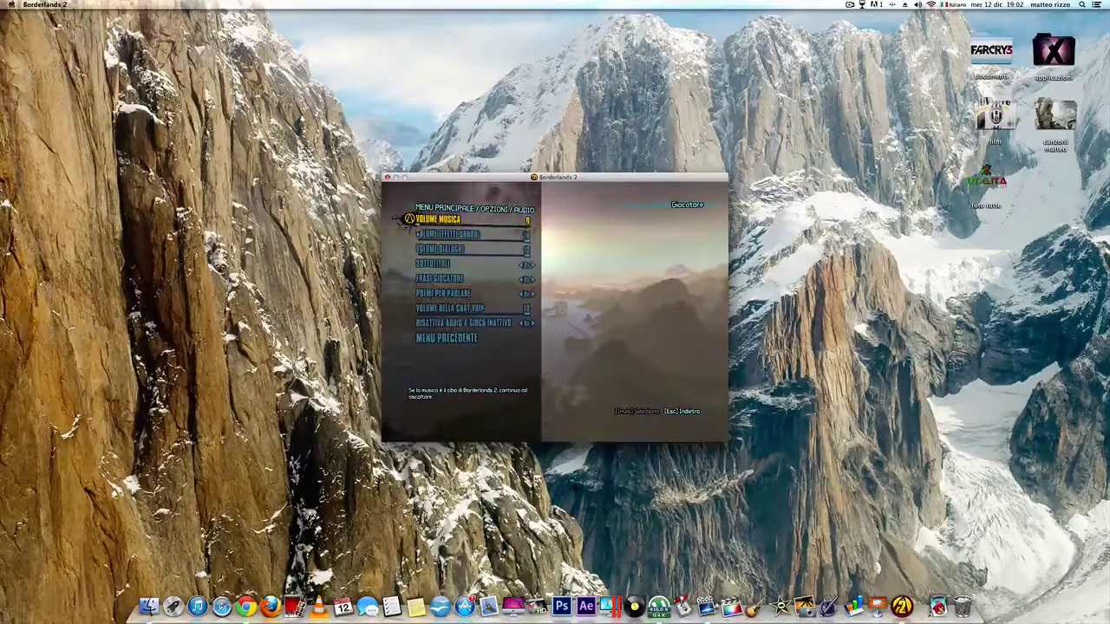
click(500, 228)
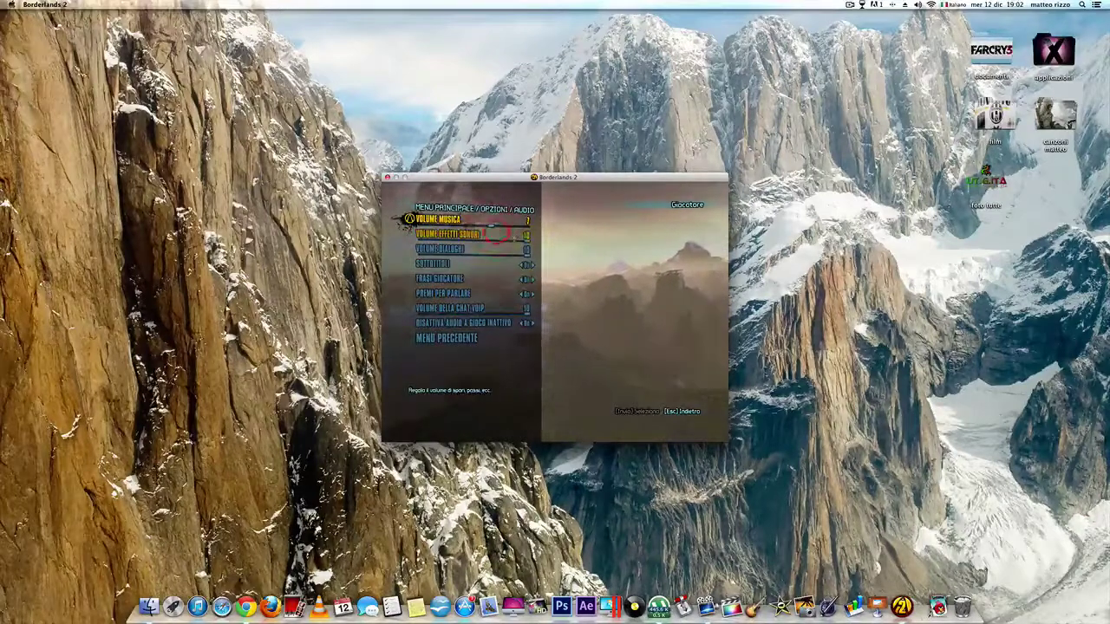
click(536, 243)
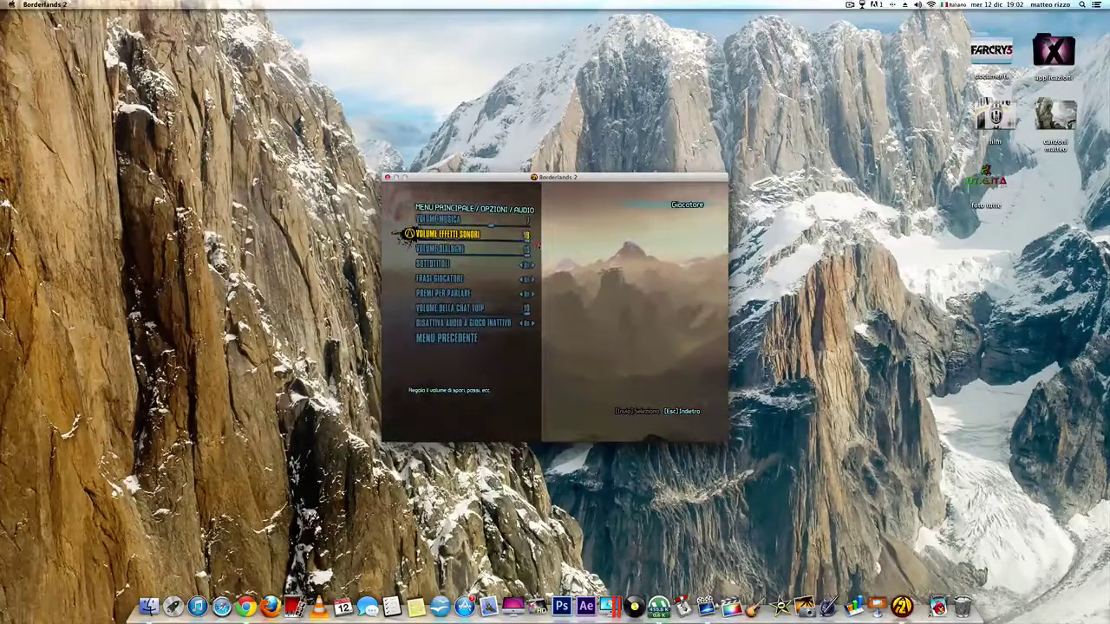
key(Escape)
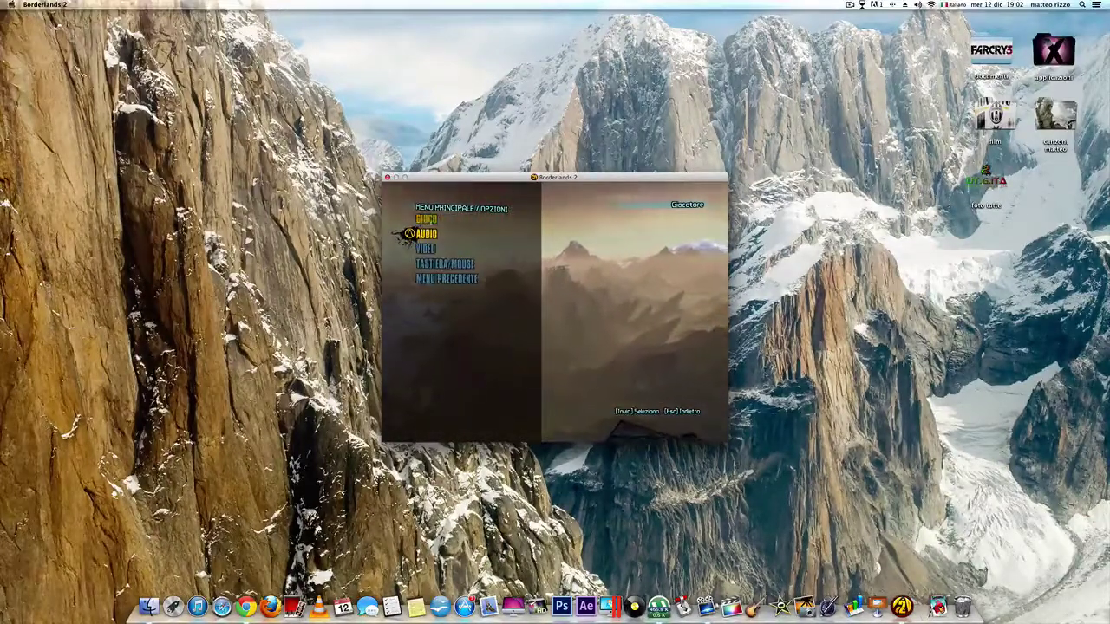
Review the entries and descriptions of the Gioco settings for translation, and return to the main menu.
key(Up)
key(Return)
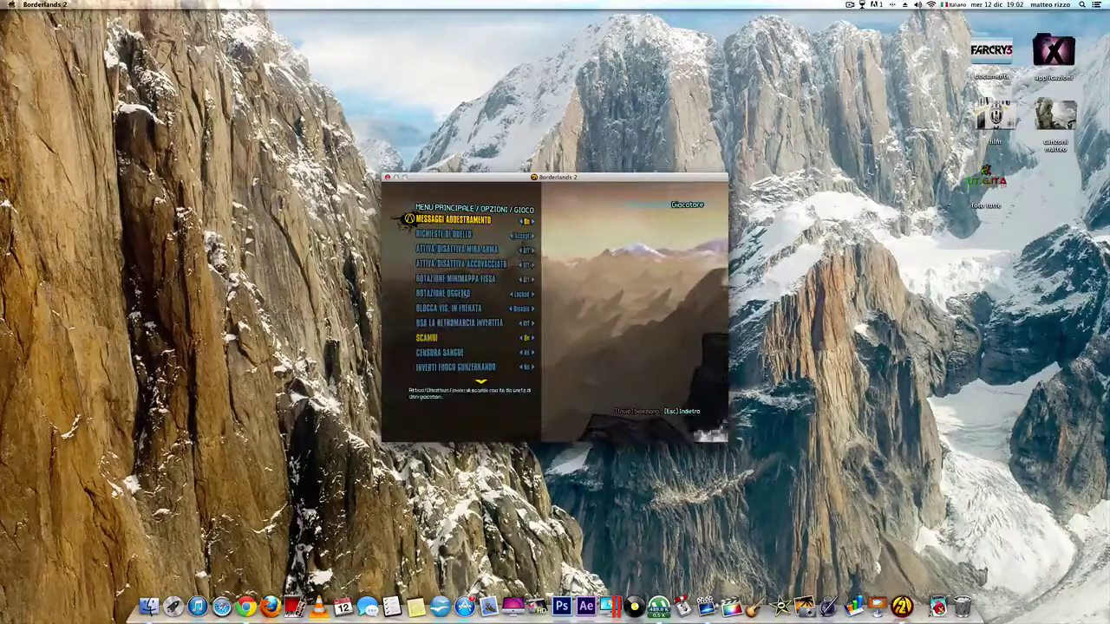
key(Down)
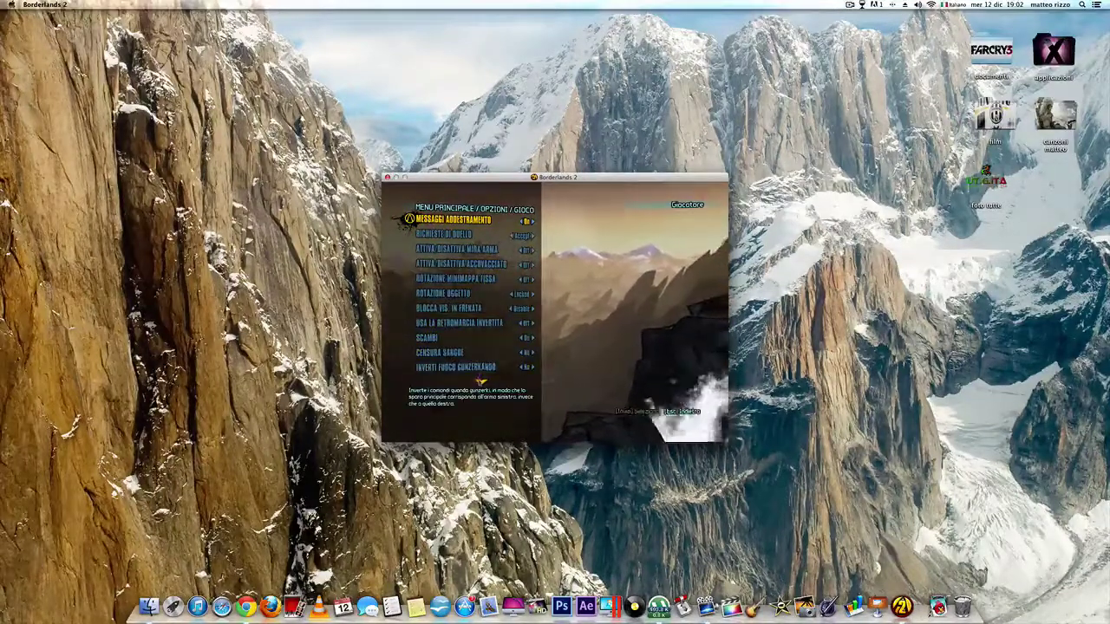
key(Down)
key(Down)
key(Down)
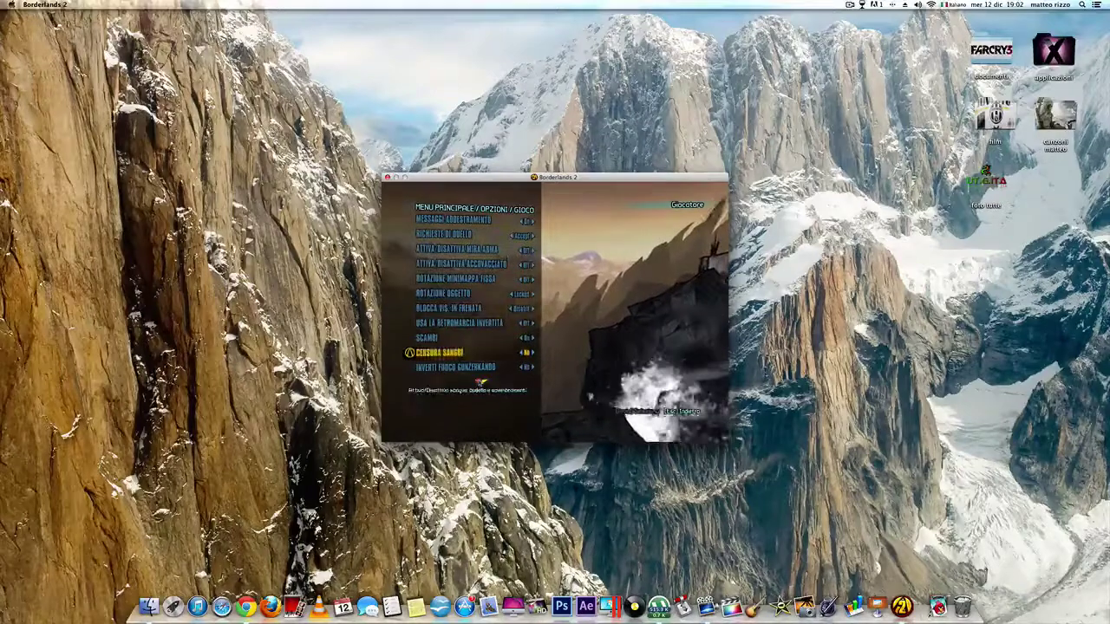
click(477, 383)
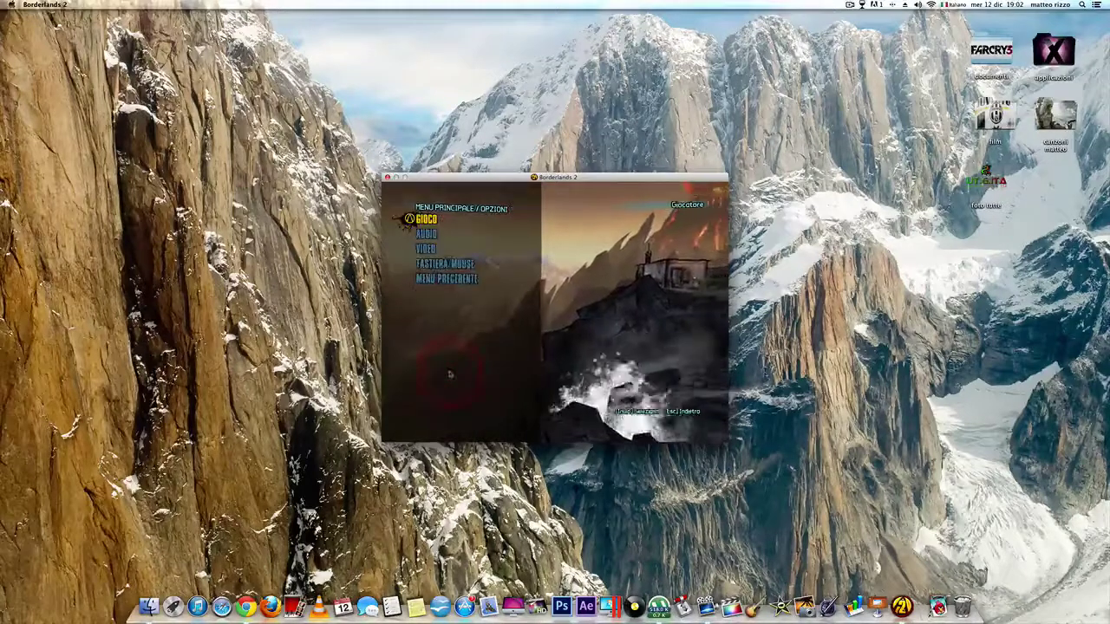
key(Escape)
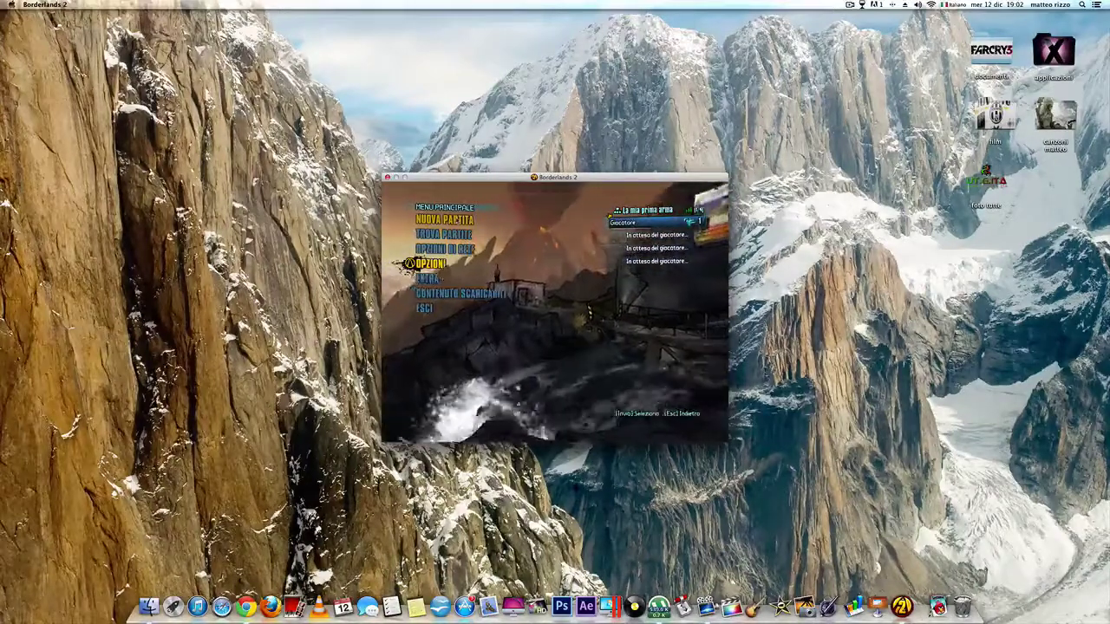
Start a new game to check the language of the intro subtitles, and close the game window.
click(457, 220)
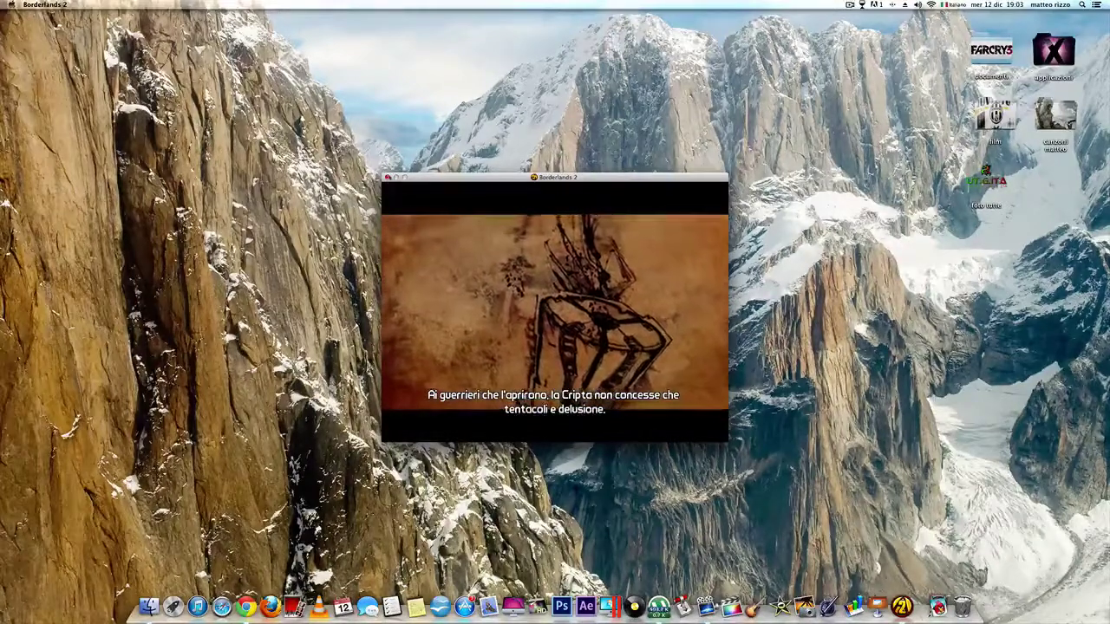
click(388, 177)
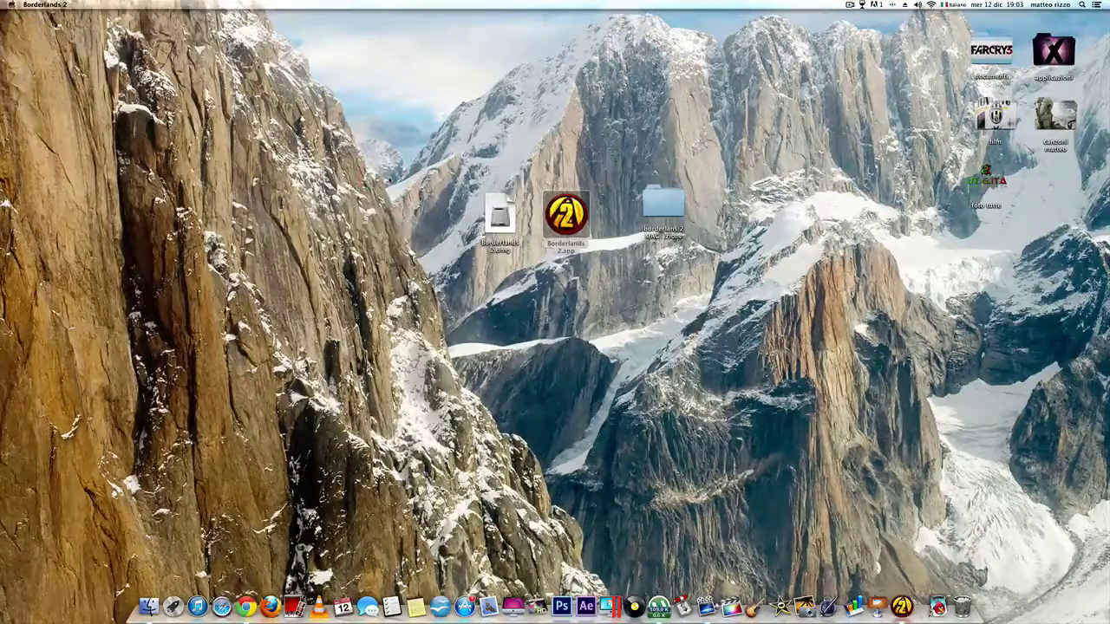